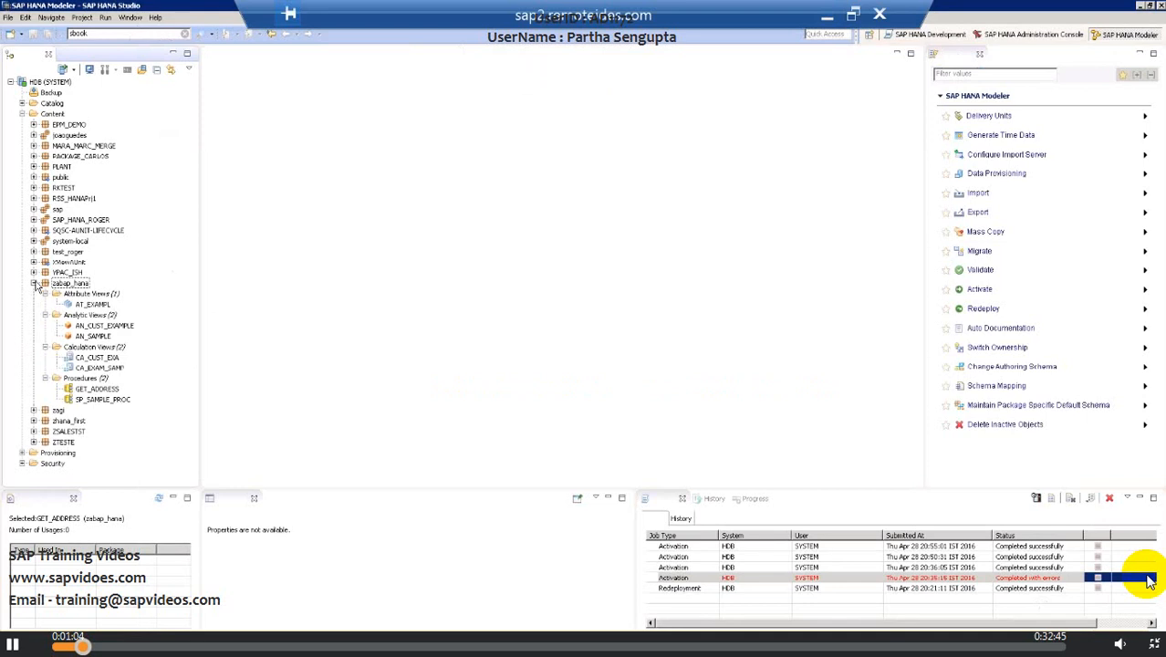
Step: Open the AT_EXAMPL attribute view and inspect the properties of the zabap_hana package and its views
double_click(107, 306)
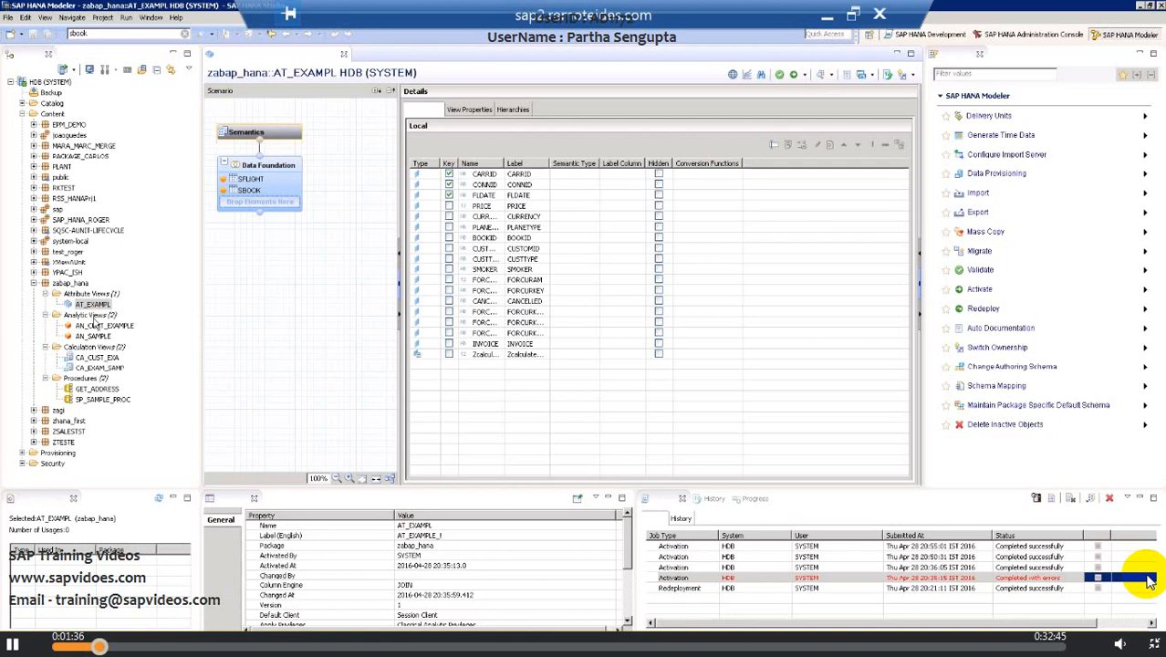
left_click(79, 284)
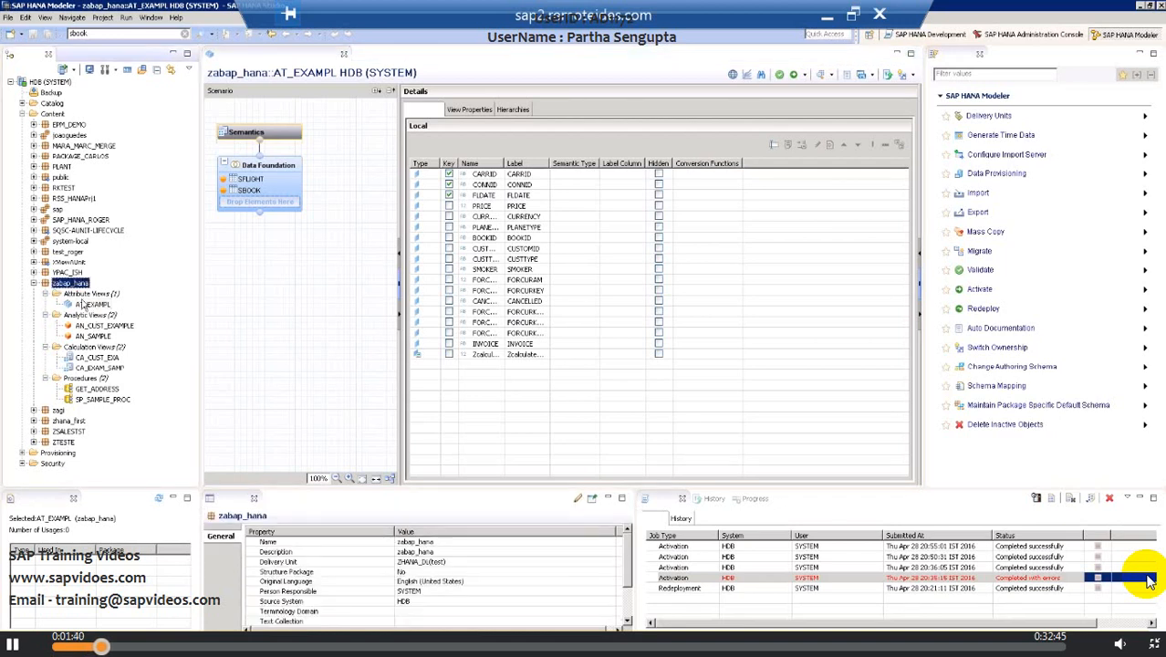
left_click(82, 304)
left_click(105, 327)
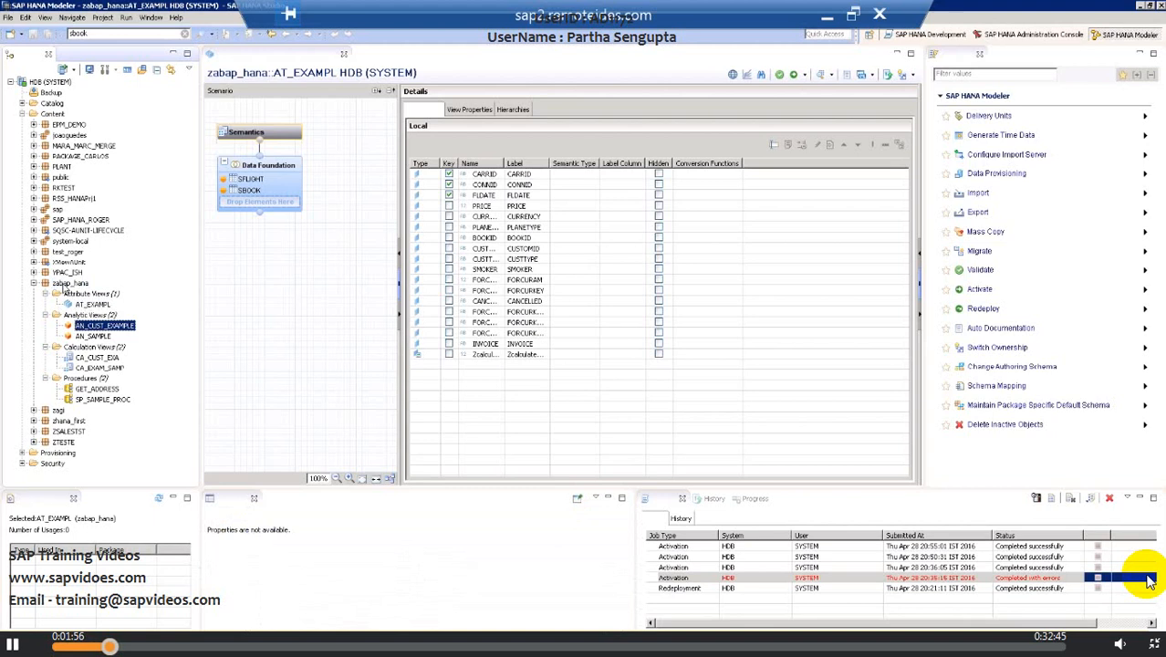
left_click(71, 284)
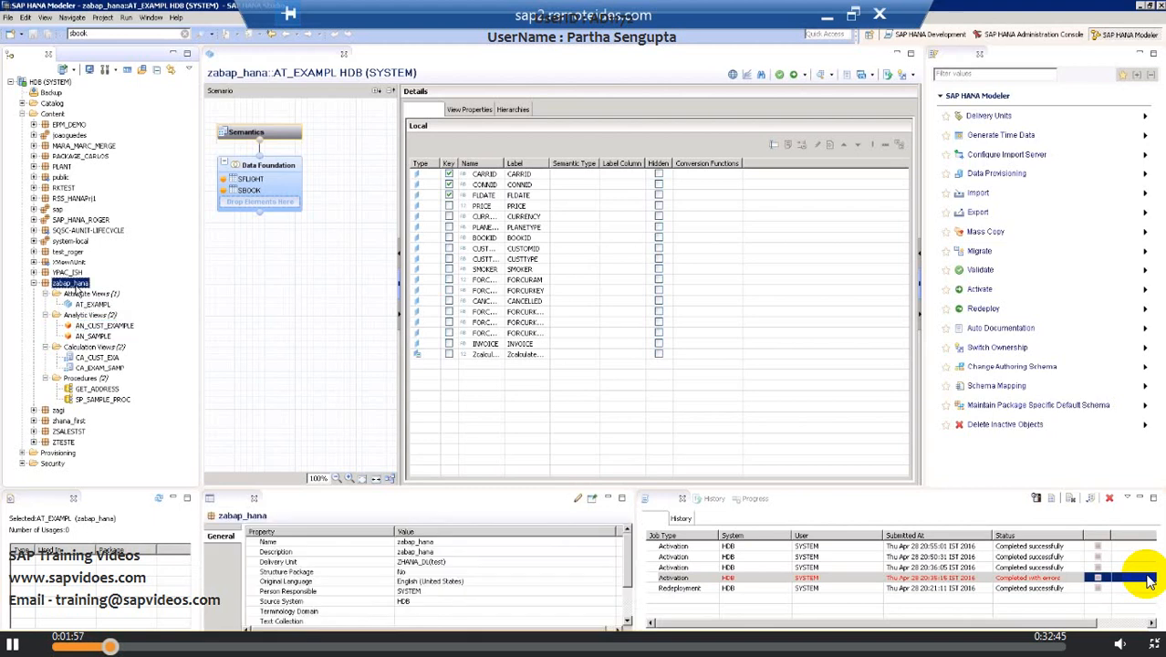
left_click(93, 305)
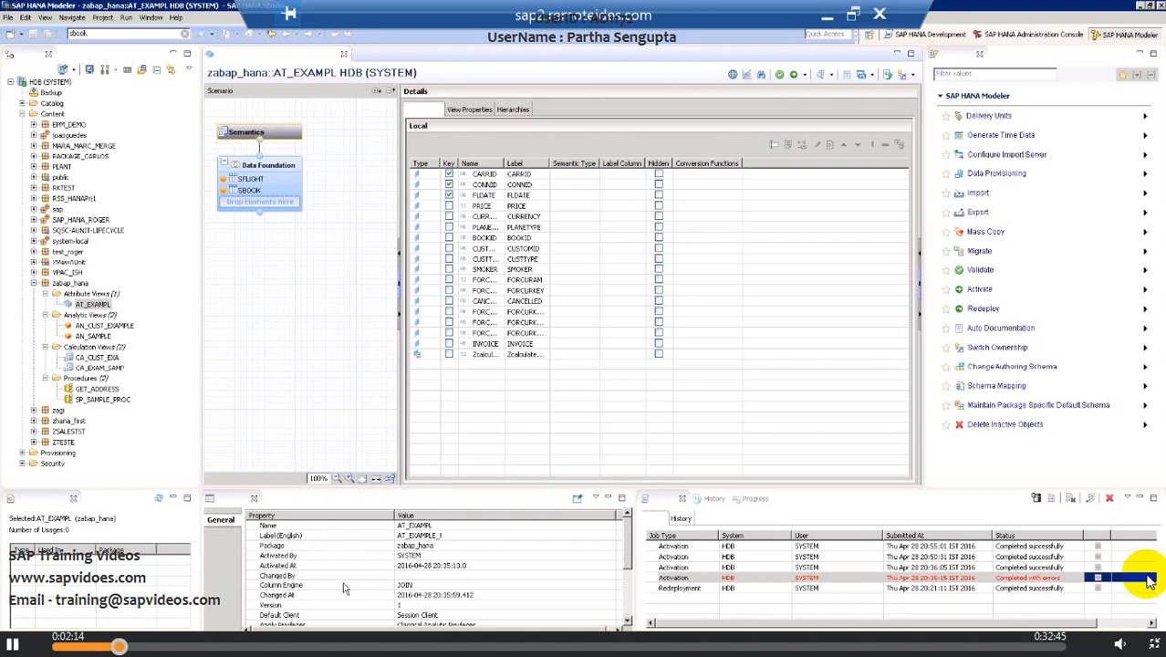
Step: Copy the Column View Name value of AT_EXAMPL from its properties
left_click_drag(629, 534, 628, 572)
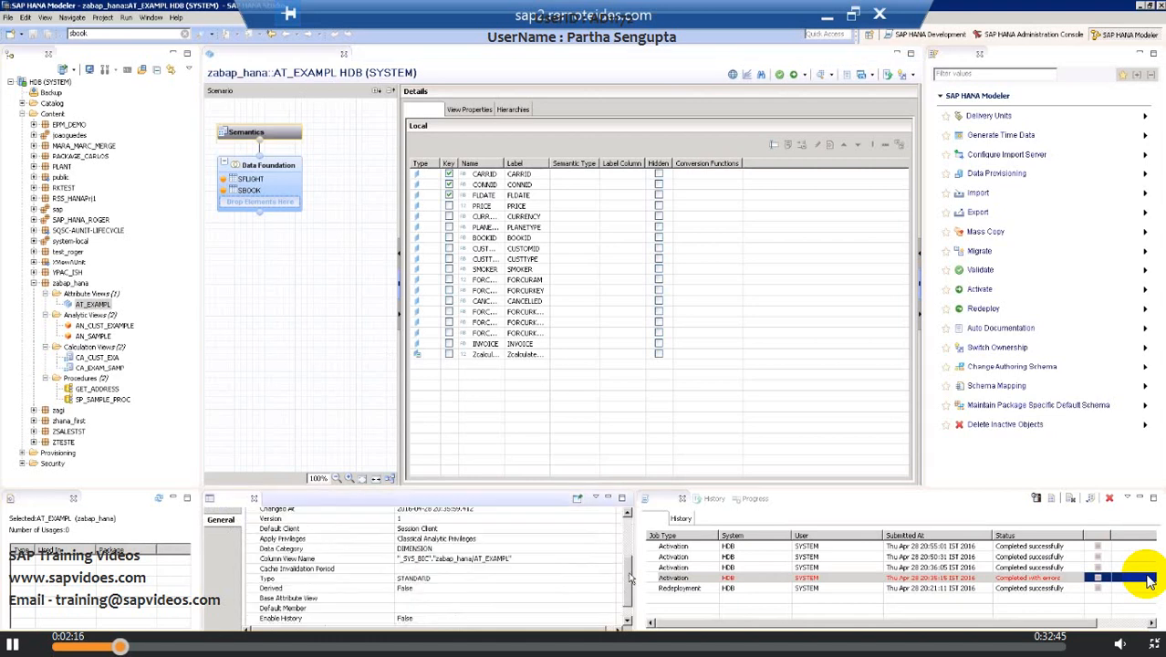
left_click(437, 560)
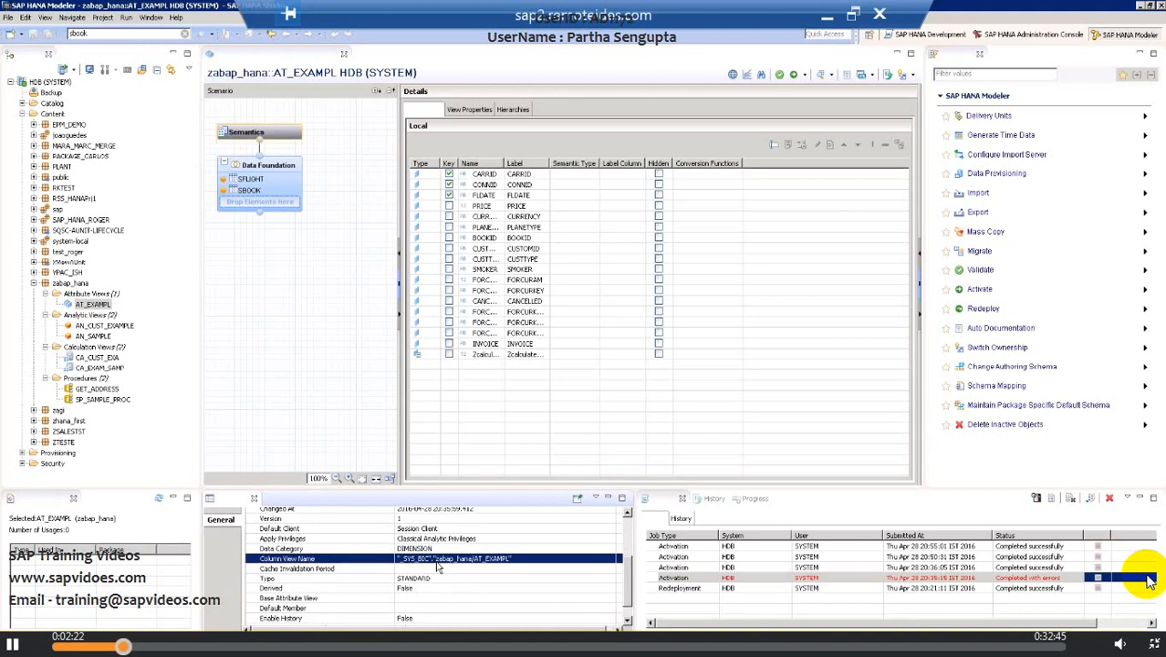
right_click(437, 565)
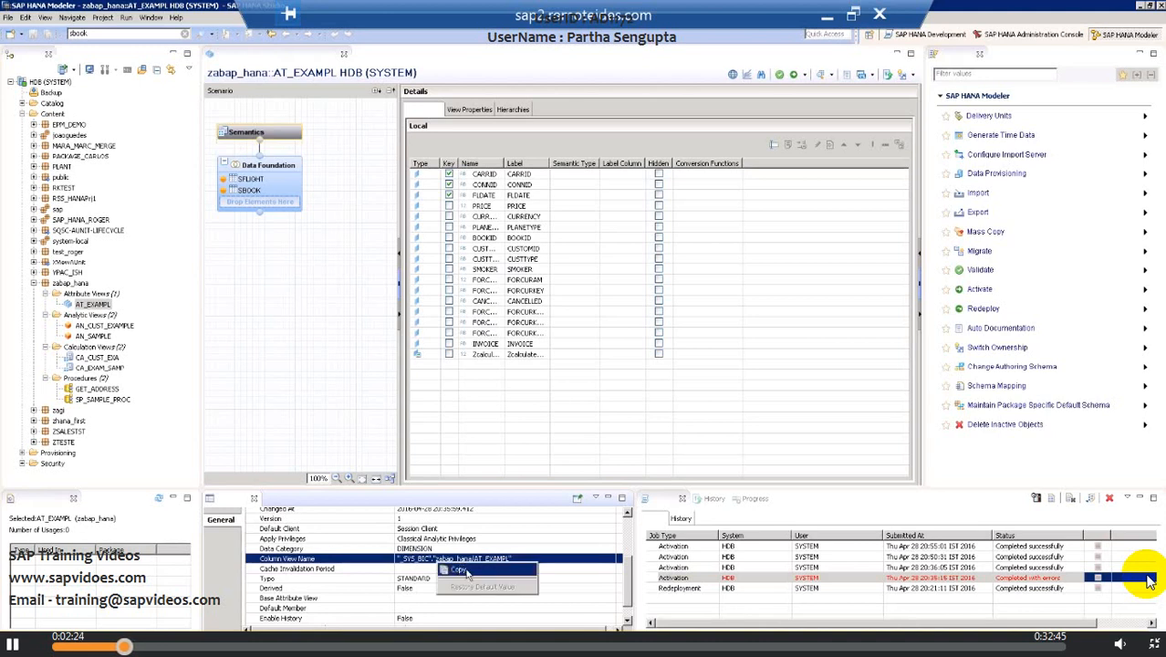
left_click(458, 571)
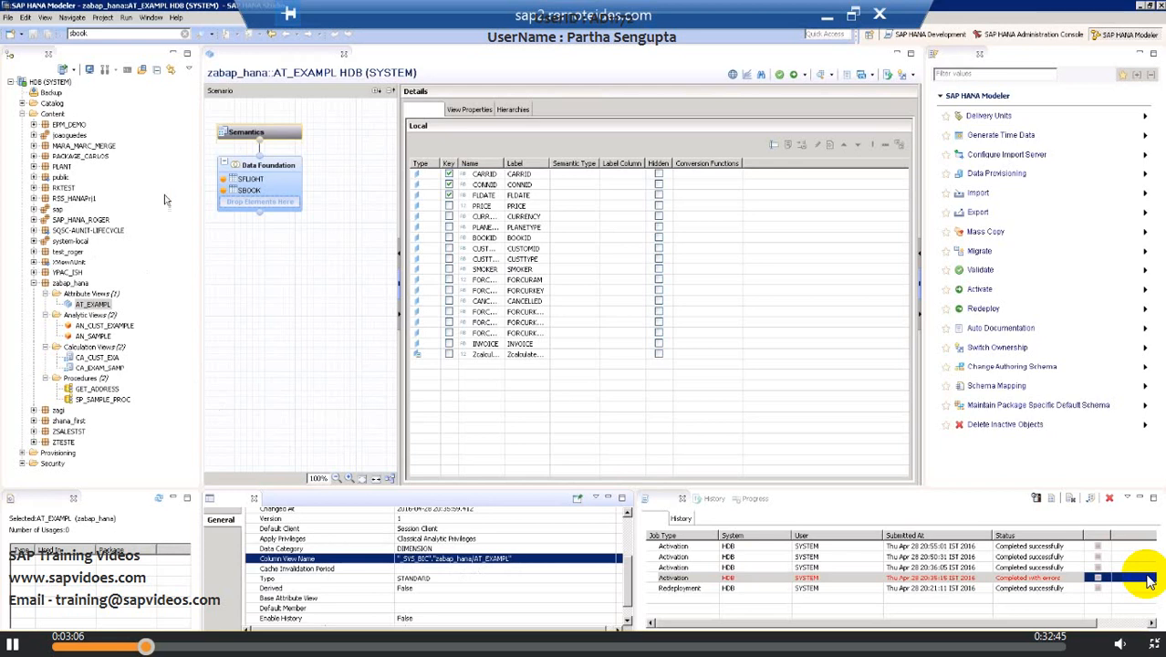
Step: Open an SQL console for the system and enter call followed by the copied column view name
left_click(128, 73)
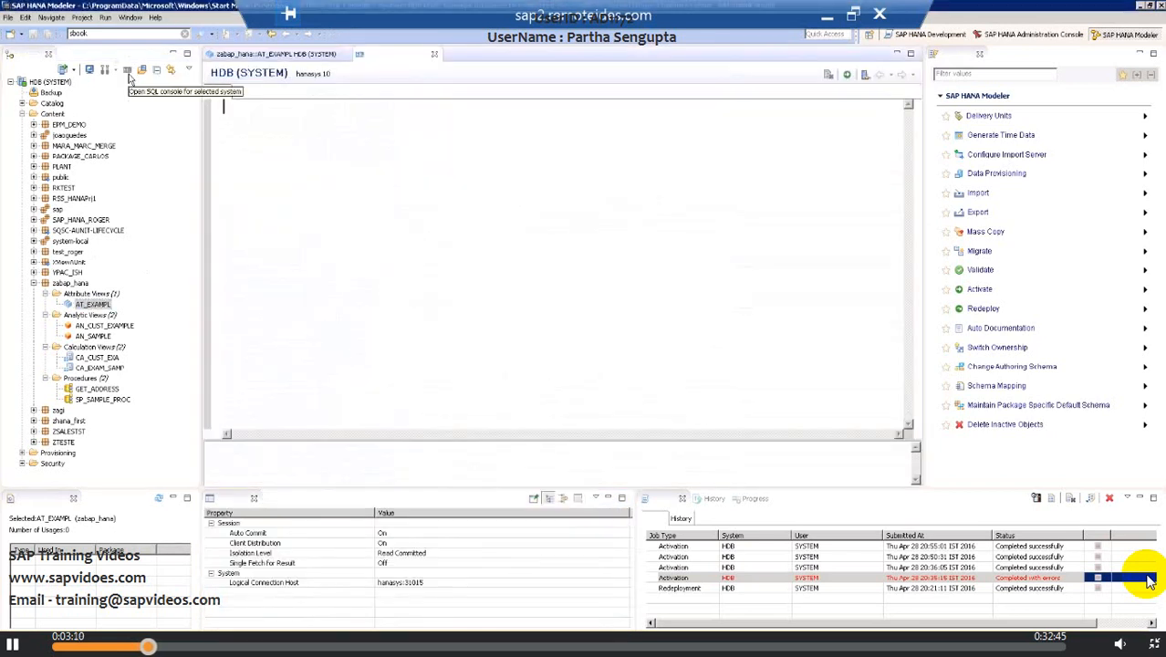
type("call")
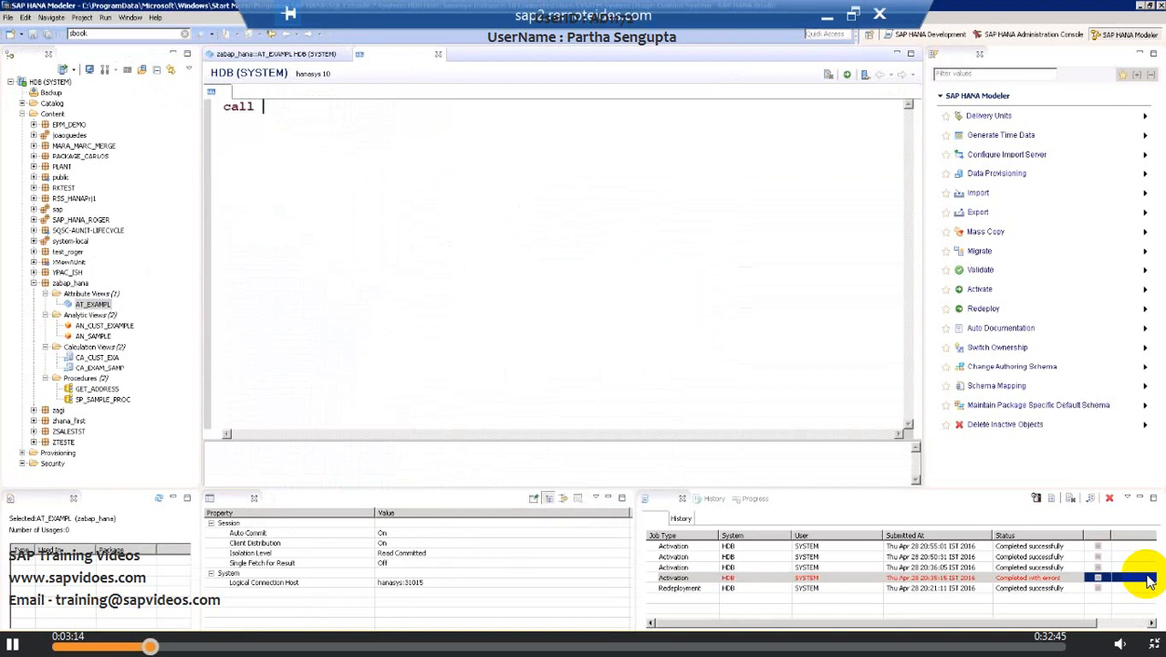
key("ctrl+v")
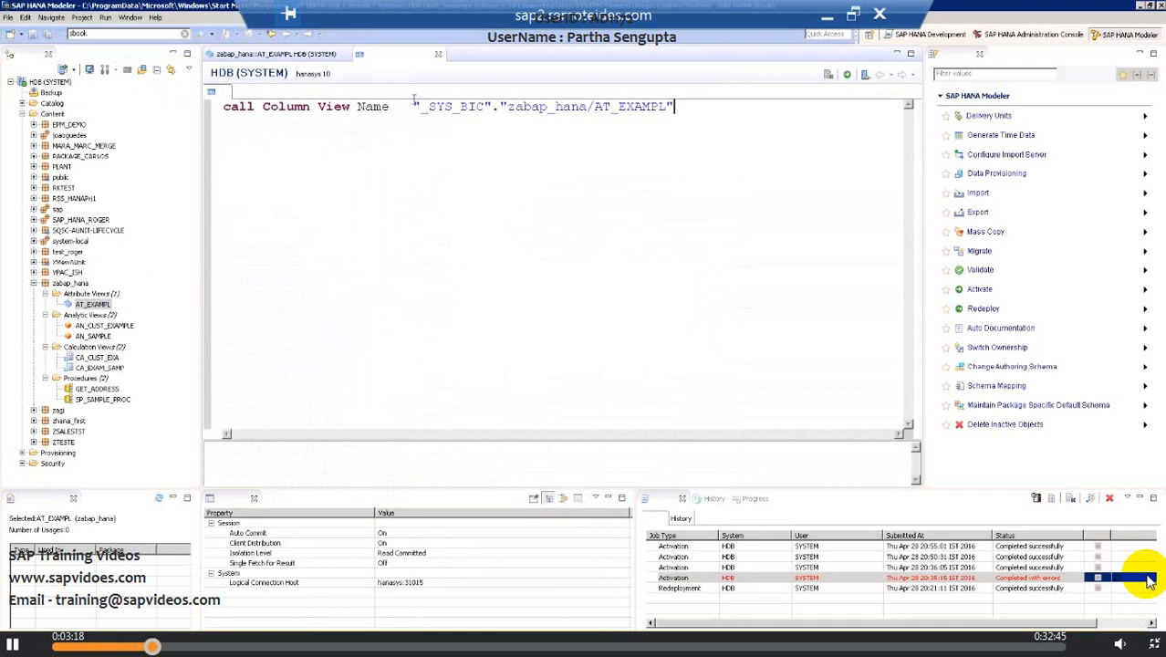
Step: Remove the pasted Column View Name label so only the quoted view name remains
left_click(413, 106)
key("BackSpace")
key("BackSpace")
key("BackSpace")
key("BackSpace")
key("BackSpace")
key("BackSpace")
key("BackSpace")
key("BackSpace")
key("BackSpace")
key("BackSpace")
key("BackSpace")
key("BackSpace")
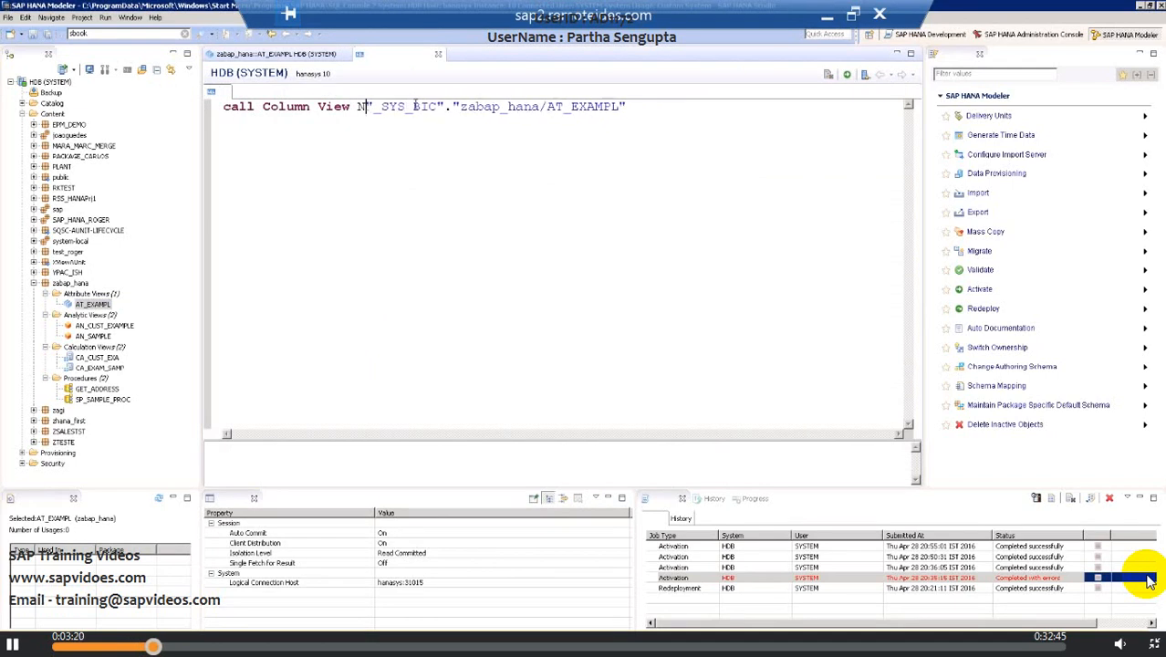
key("BackSpace")
key("BackSpace")
key("BackSpace")
key("BackSpace")
key("BackSpace")
key("BackSpace")
key("BackSpace")
key("BackSpace")
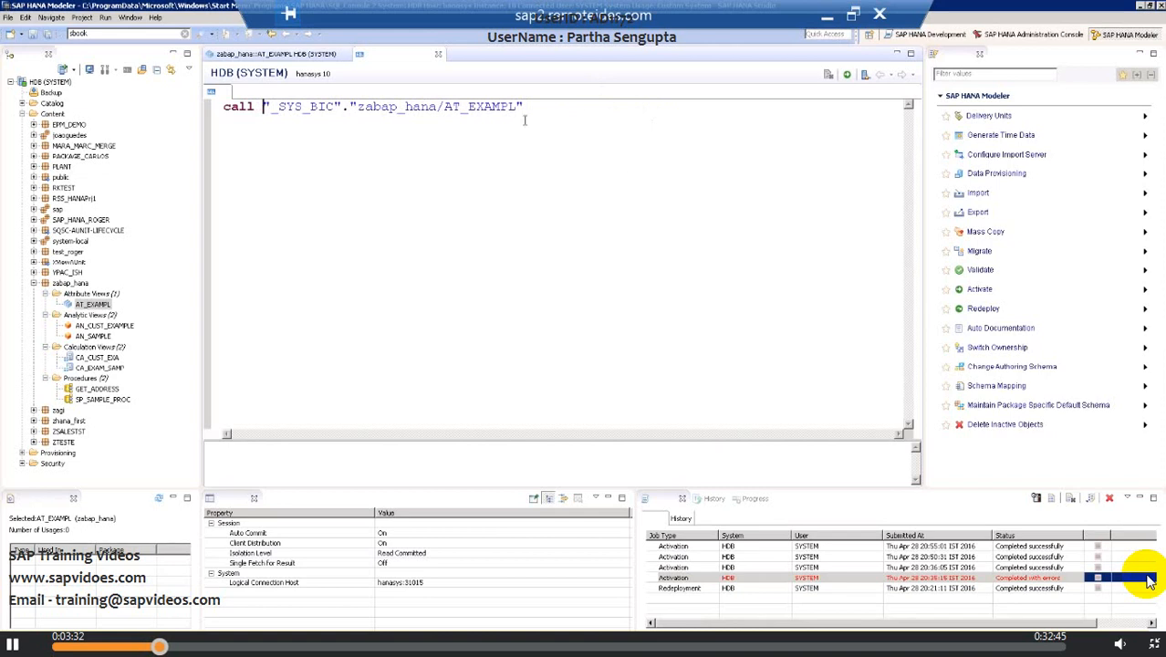
Step: Replace call with select * before the view name and try to execute the statement
left_click(258, 108)
key("BackSpace")
key("BackSpace")
key("BackSpace")
key("BackSpace")
key("BackSpace")
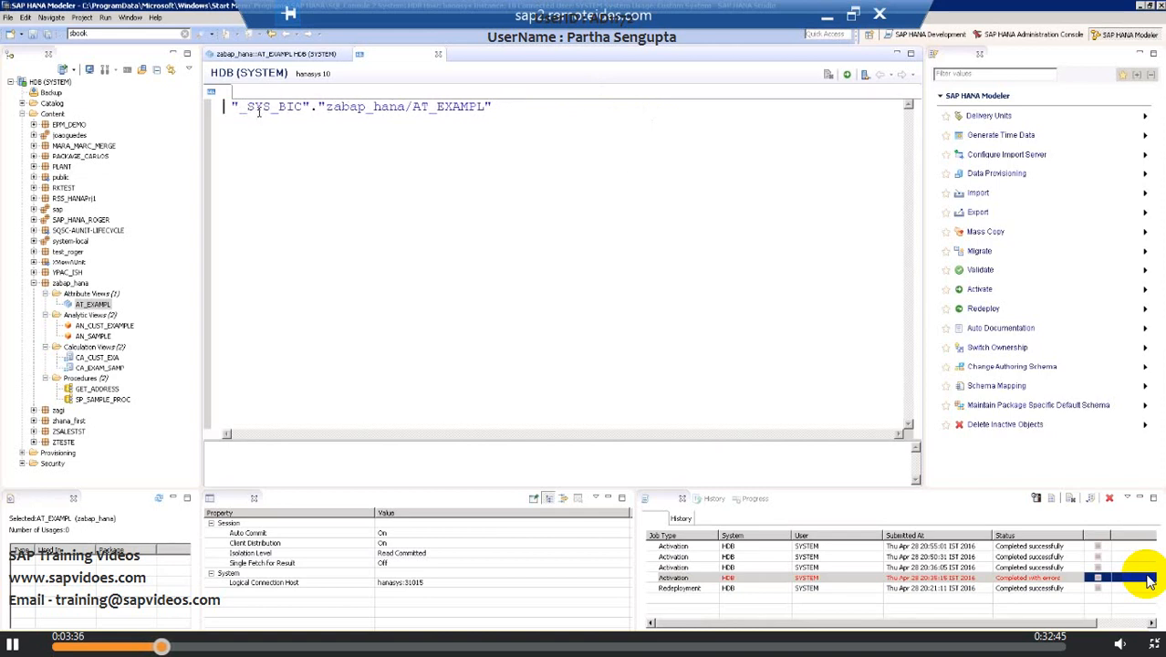
type("select")
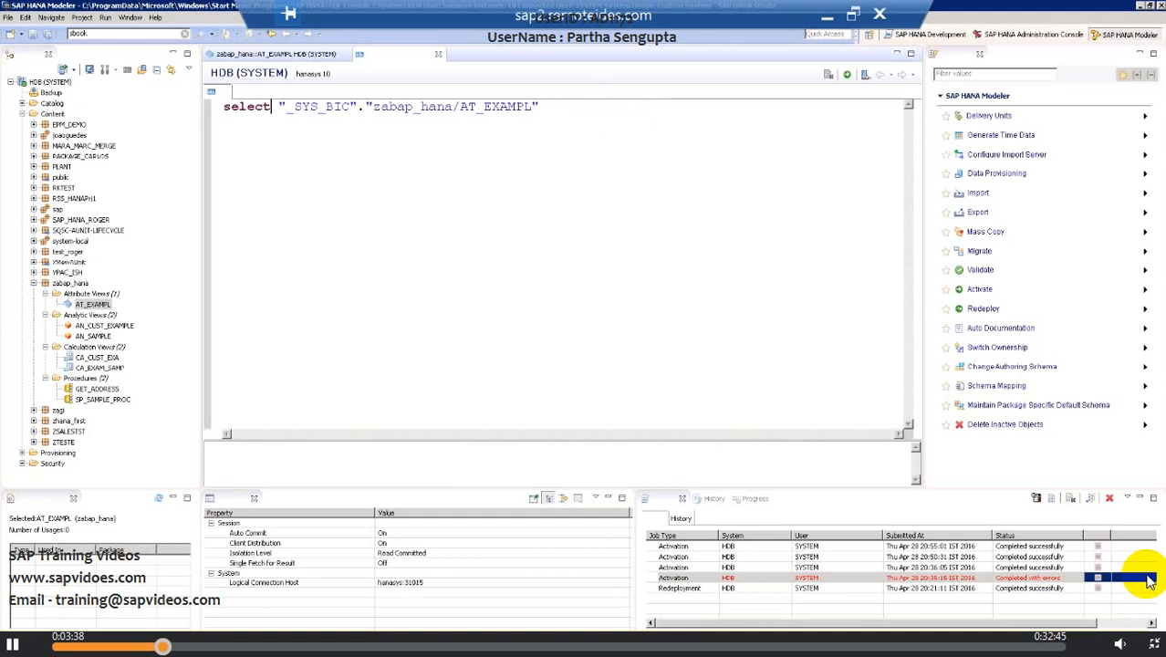
type(" *")
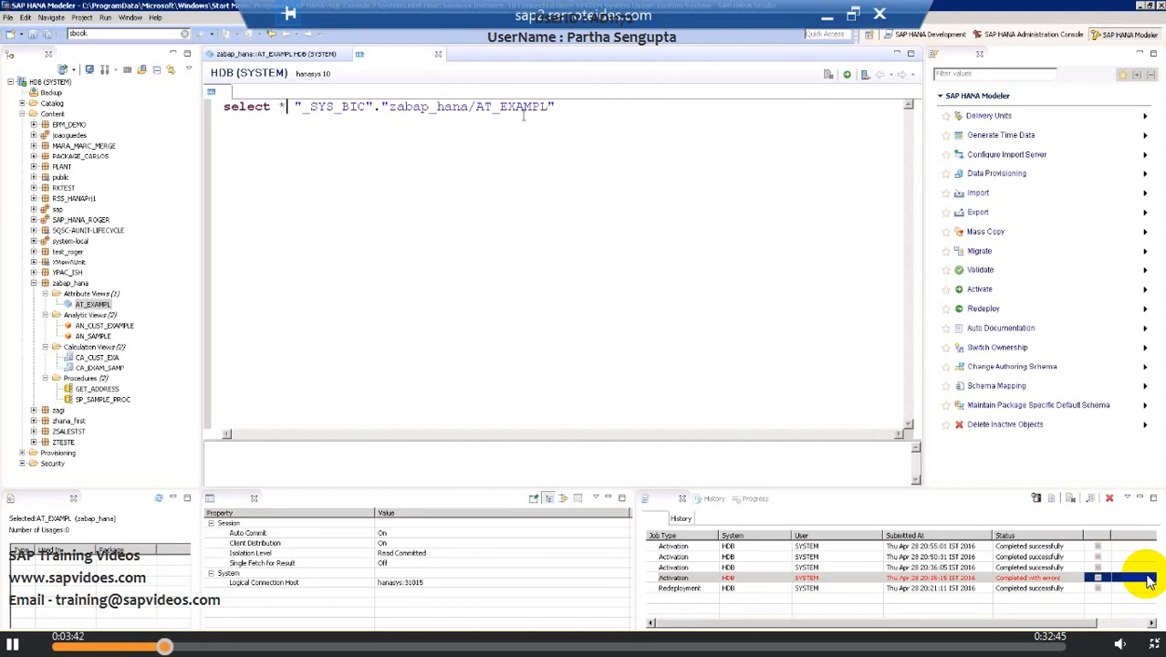
left_click(563, 110)
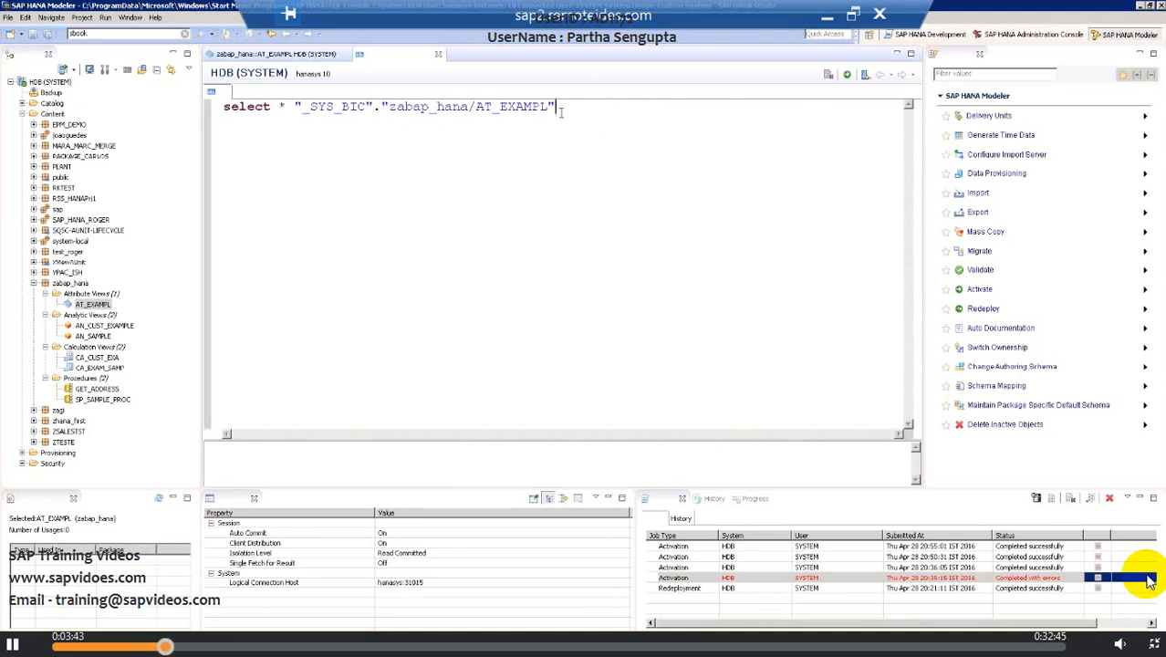
left_click(847, 77)
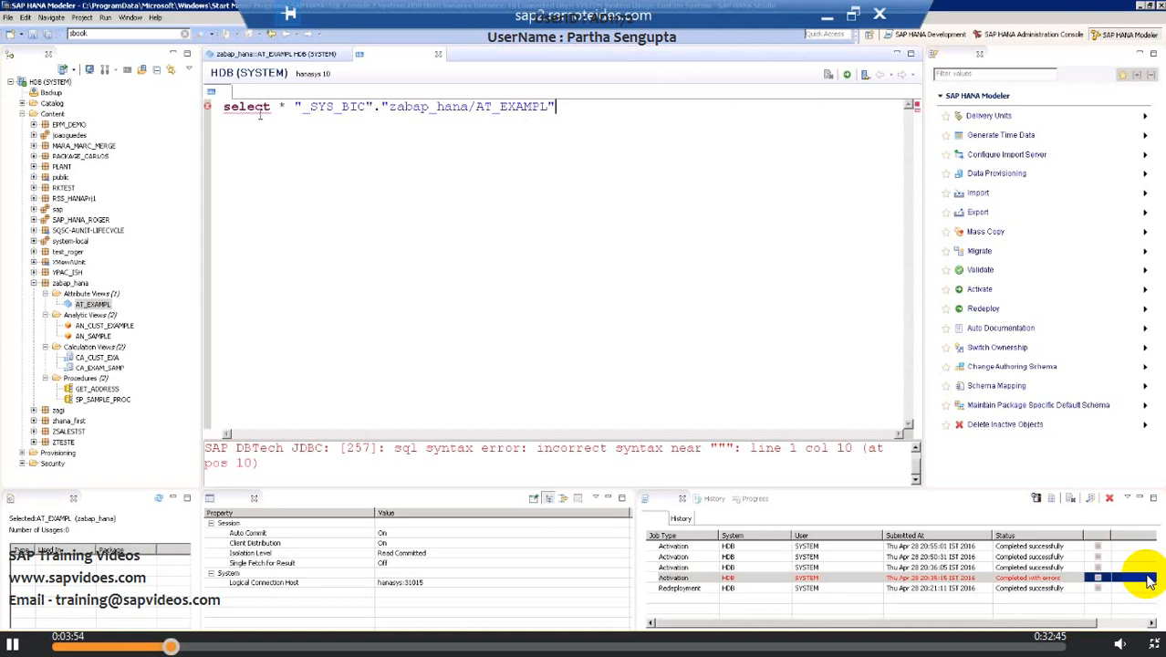
Step: Insert from before the view name and execute the query on _SYS_BIC.zabap_hana/AT_EXAMPL
left_click(289, 106)
type("from")
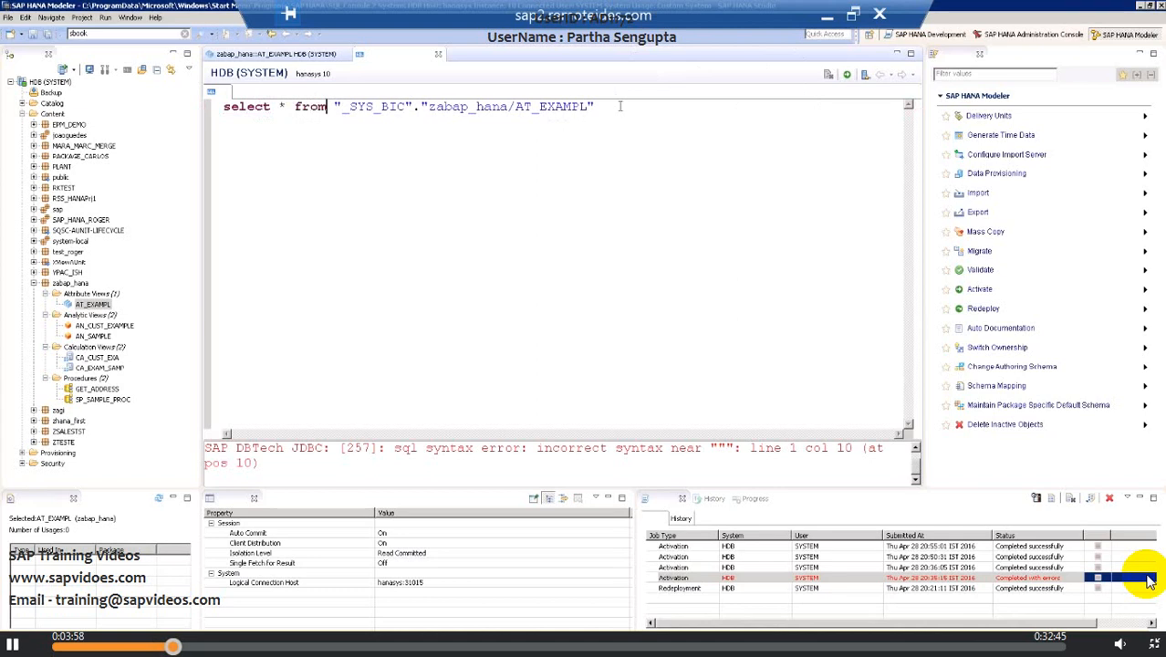
left_click(620, 107)
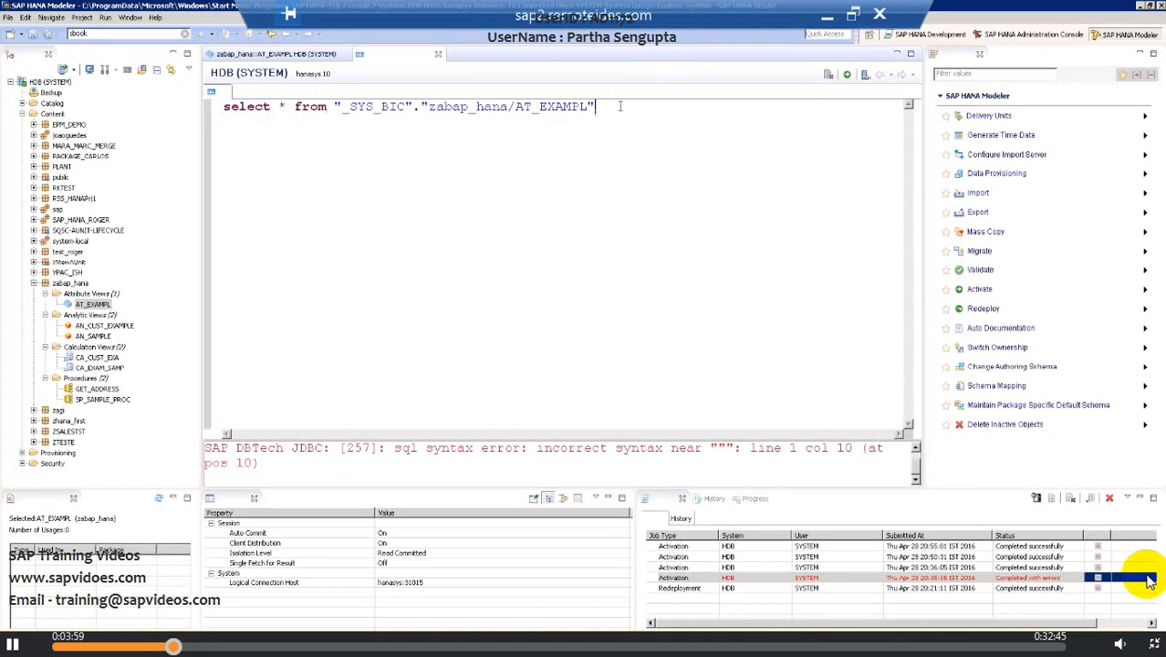
left_click(847, 80)
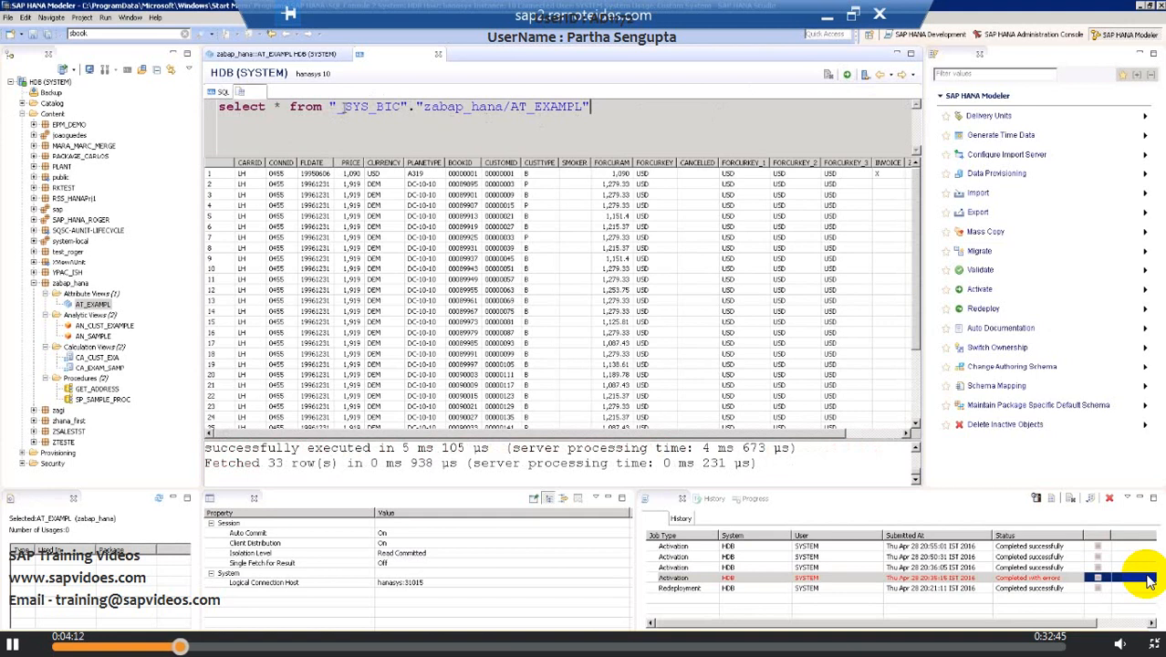
Step: Open the CA_CUST_EXA, CA_EXAM_SAMP and AN_SAMPLE views from the package tree
left_click_drag(343, 107, 604, 102)
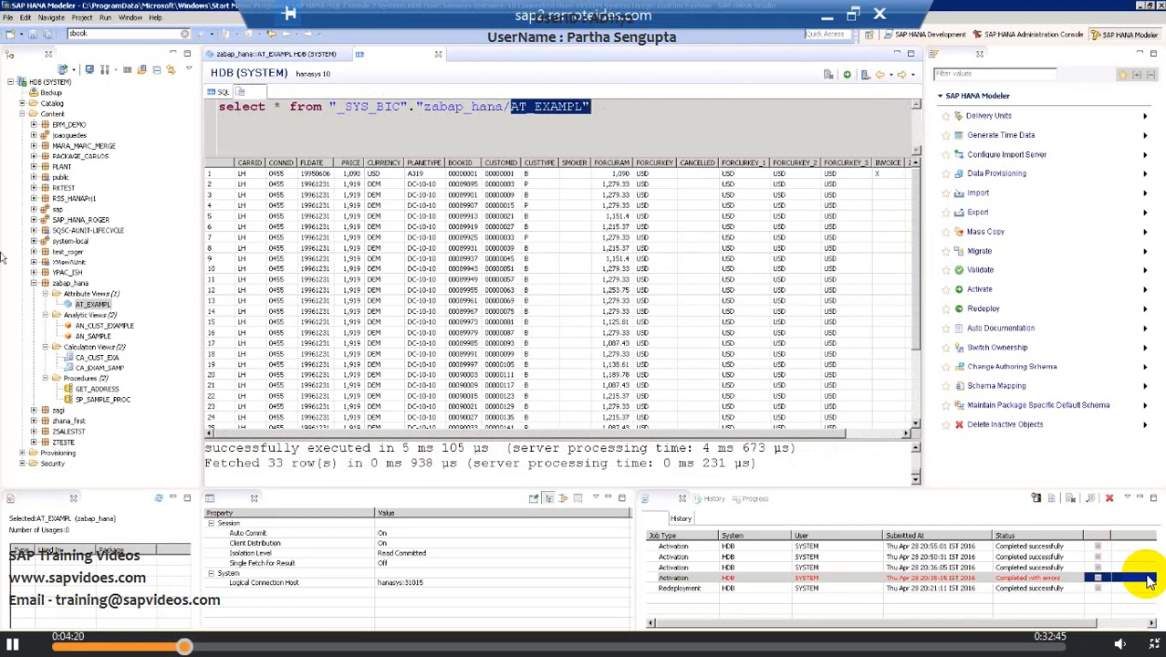
left_click(95, 358)
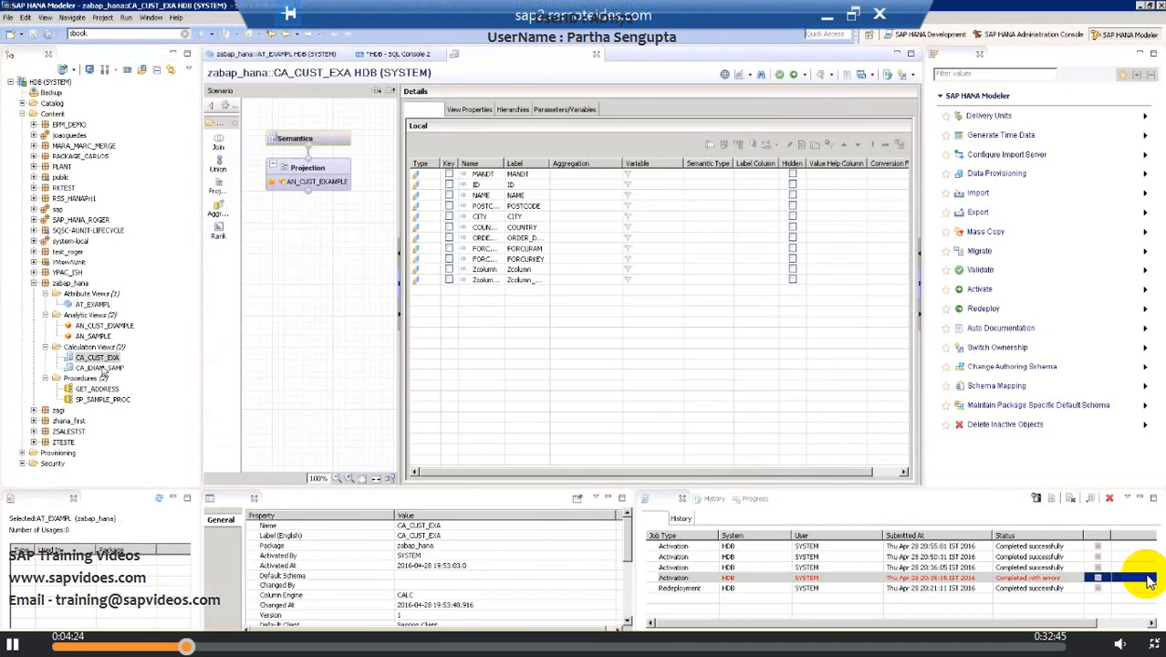
double_click(99, 367)
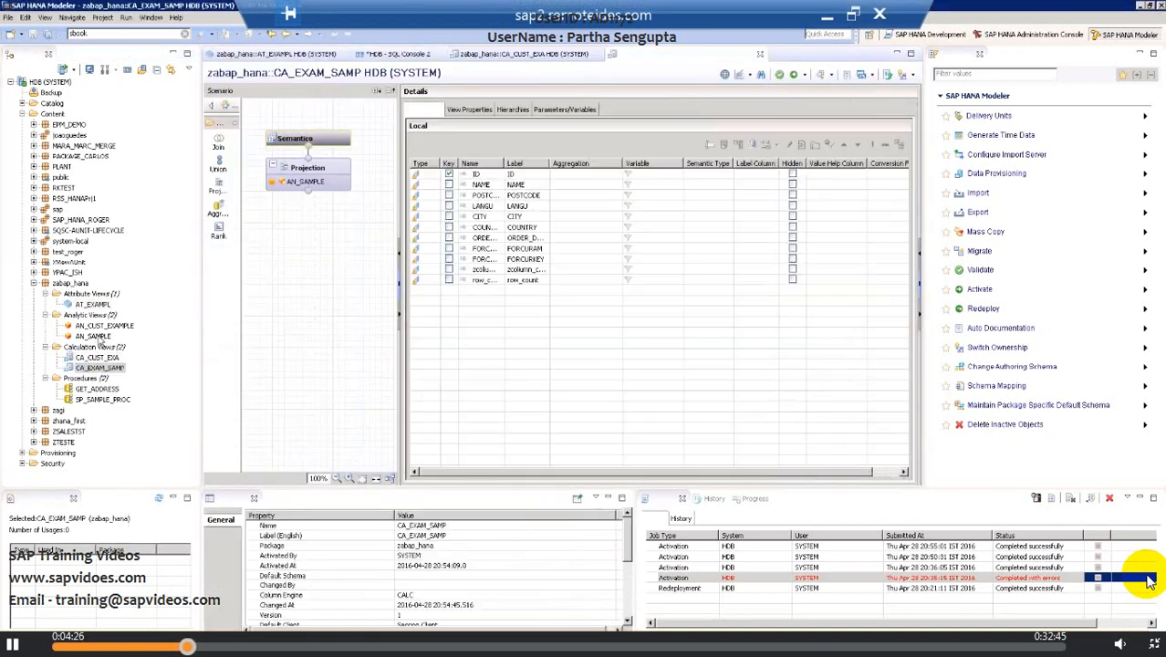
double_click(96, 337)
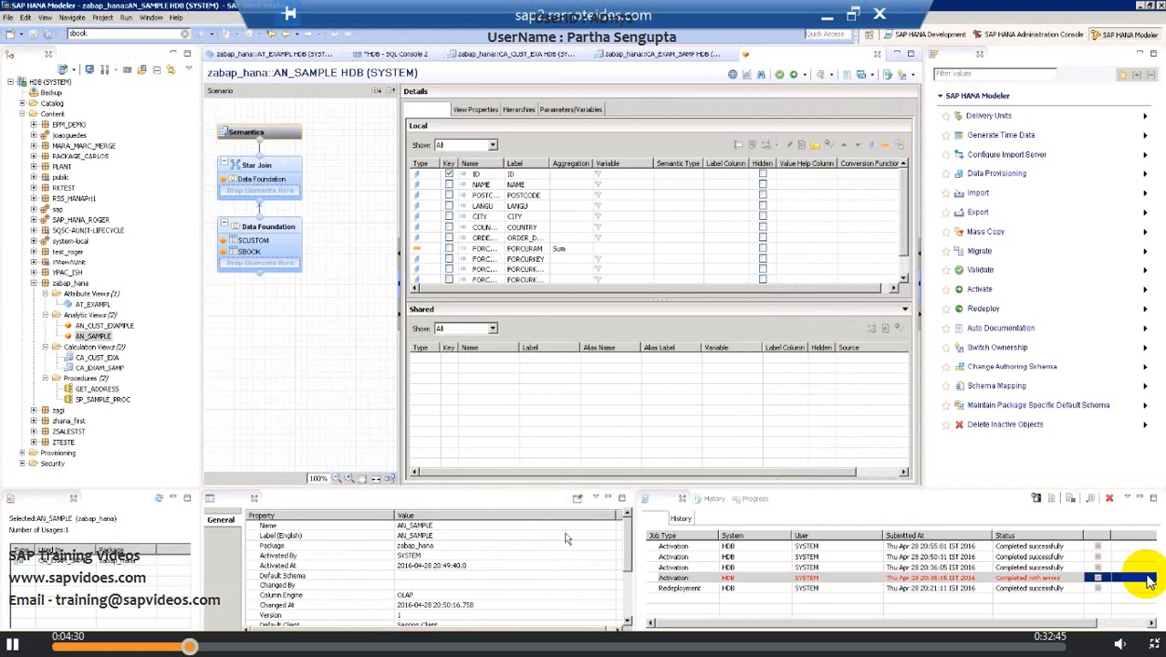
Step: Copy the Column View Name value of AN_SAMPLE from its properties
left_click_drag(627, 540, 623, 587)
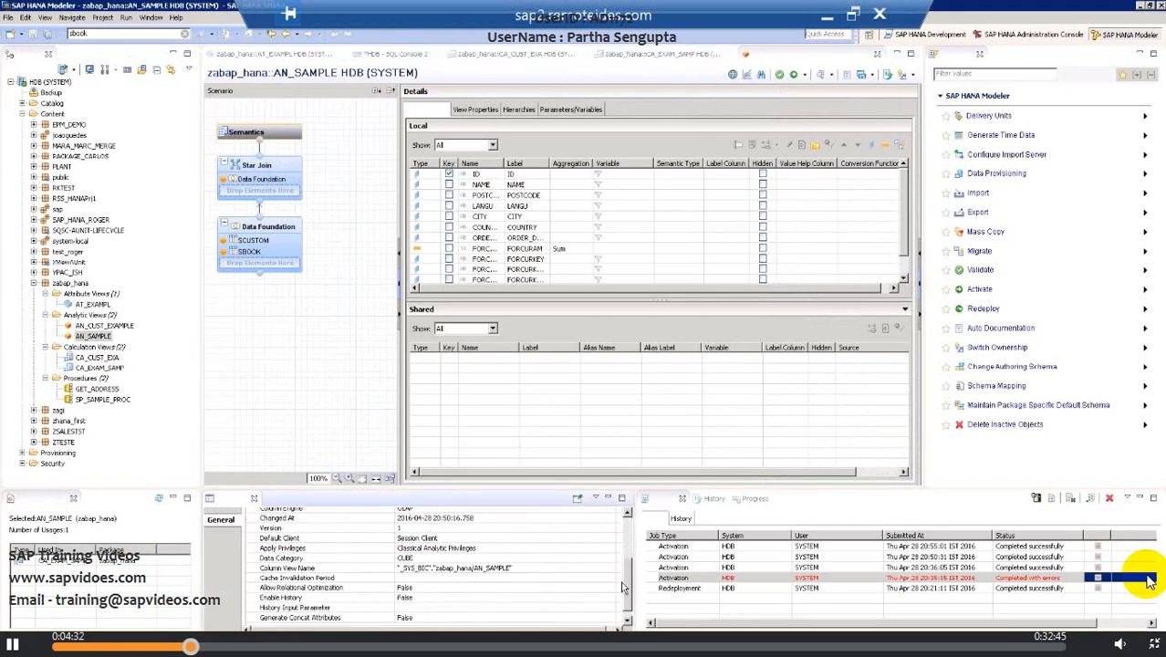
left_click(463, 572)
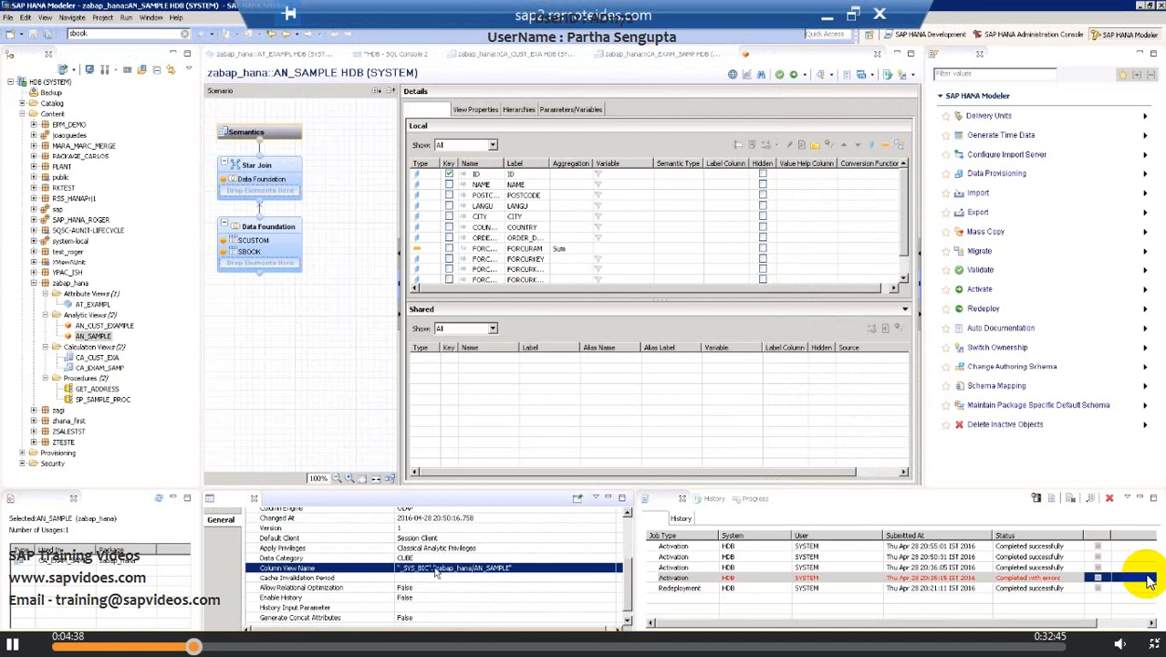
right_click(493, 569)
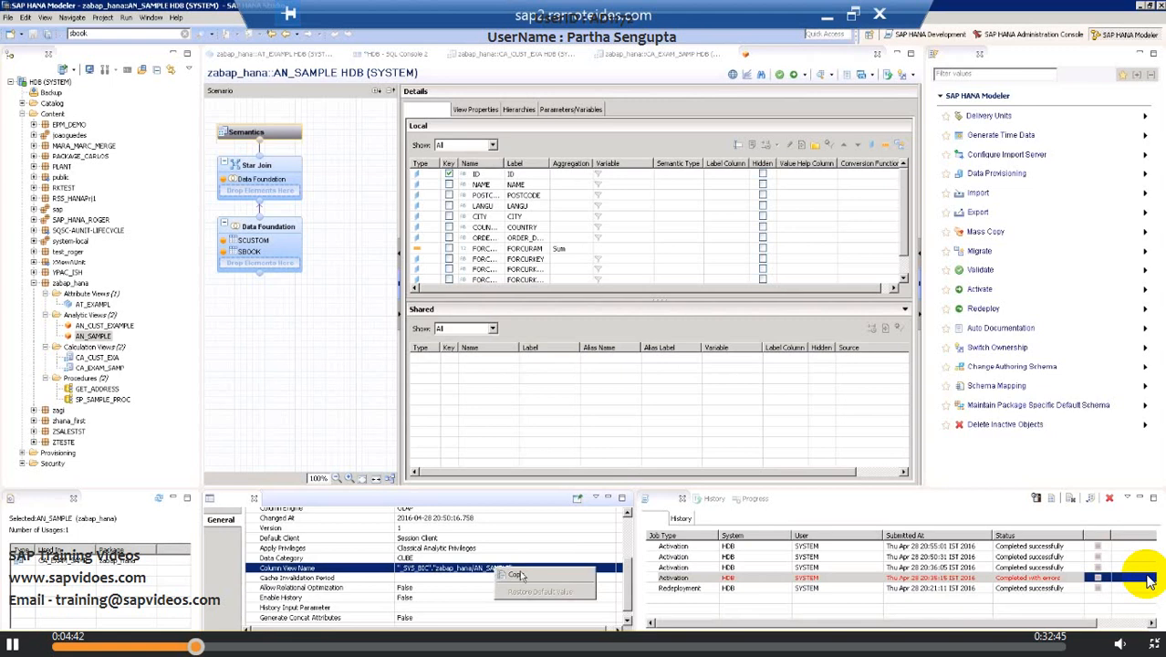
left_click(517, 575)
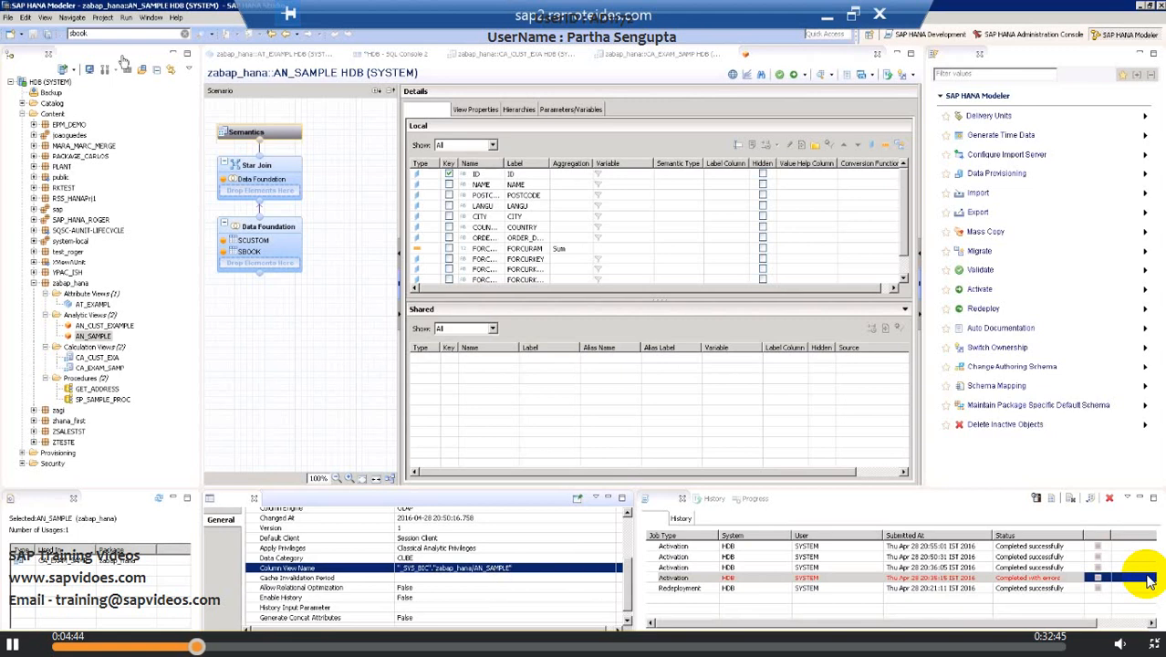
Step: Open a new SQL console and enter select * from followed by the copied column view name
left_click(129, 70)
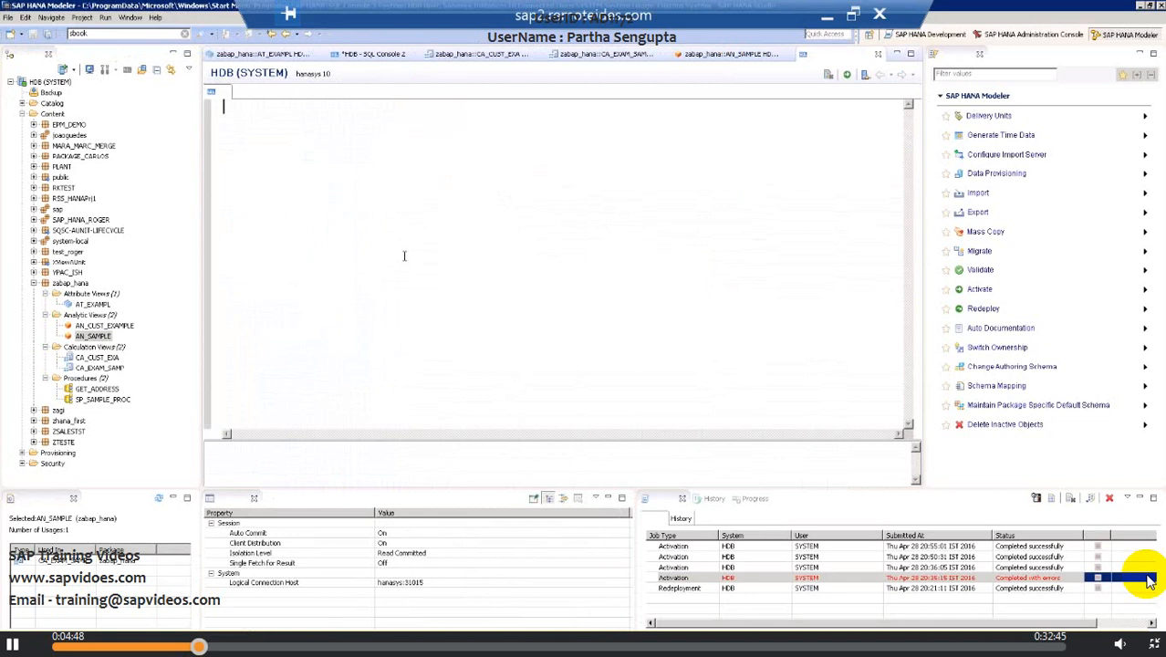
type("se")
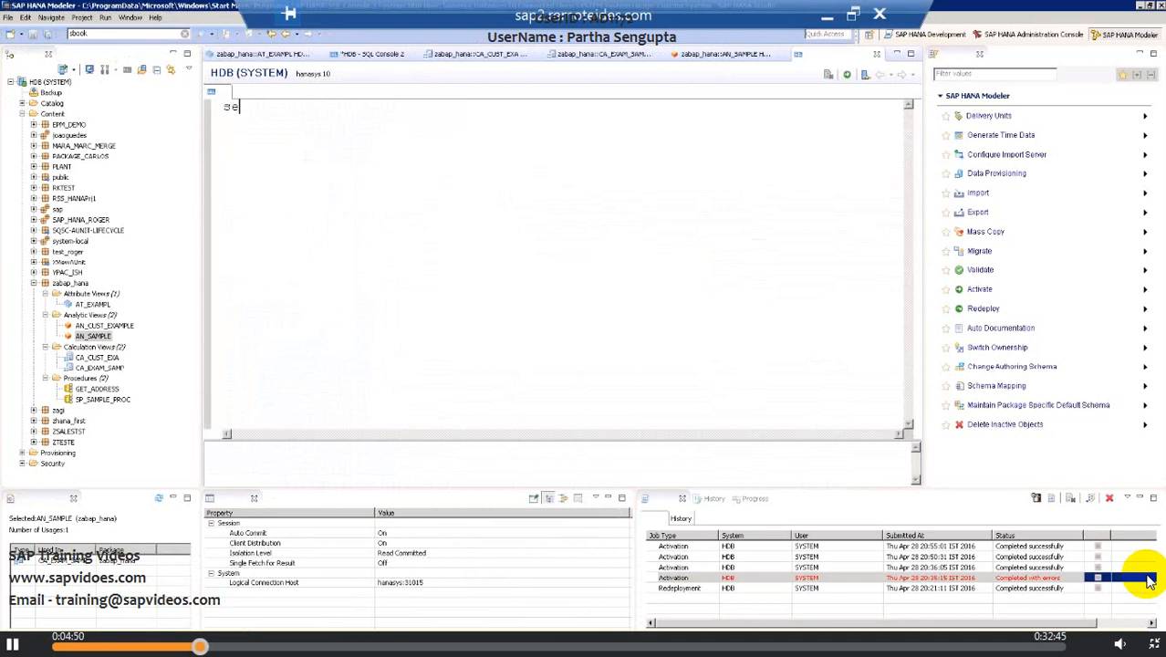
type("lect * from")
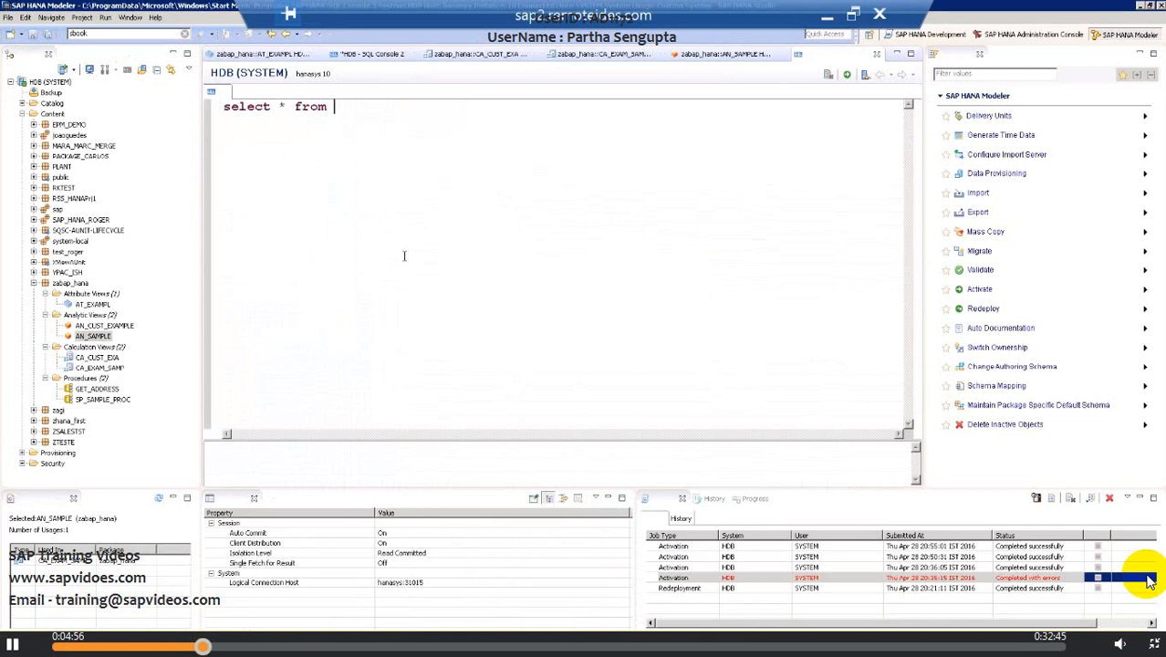
key("ctrl+v")
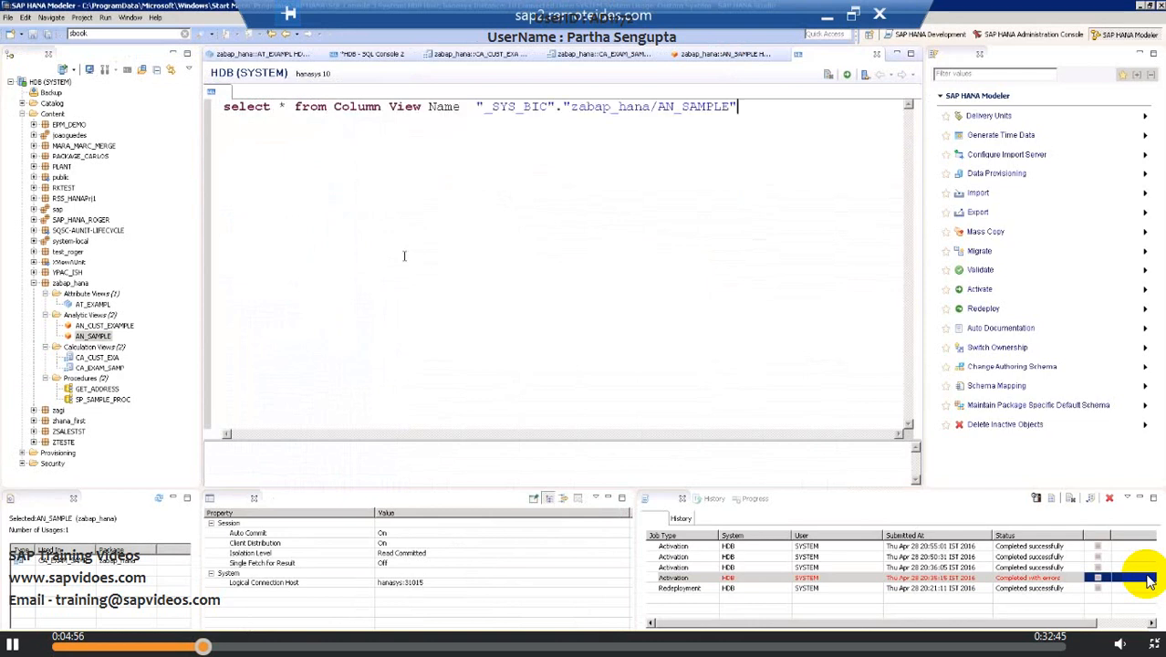
Step: Remove the pasted Column View Name label so the query reads from the quoted AN_SAMPLE view
left_click(476, 106)
key("BackSpace")
key("BackSpace")
key("BackSpace")
key("BackSpace")
key("BackSpace")
key("BackSpace")
key("BackSpace")
key("BackSpace")
key("BackSpace")
key("BackSpace")
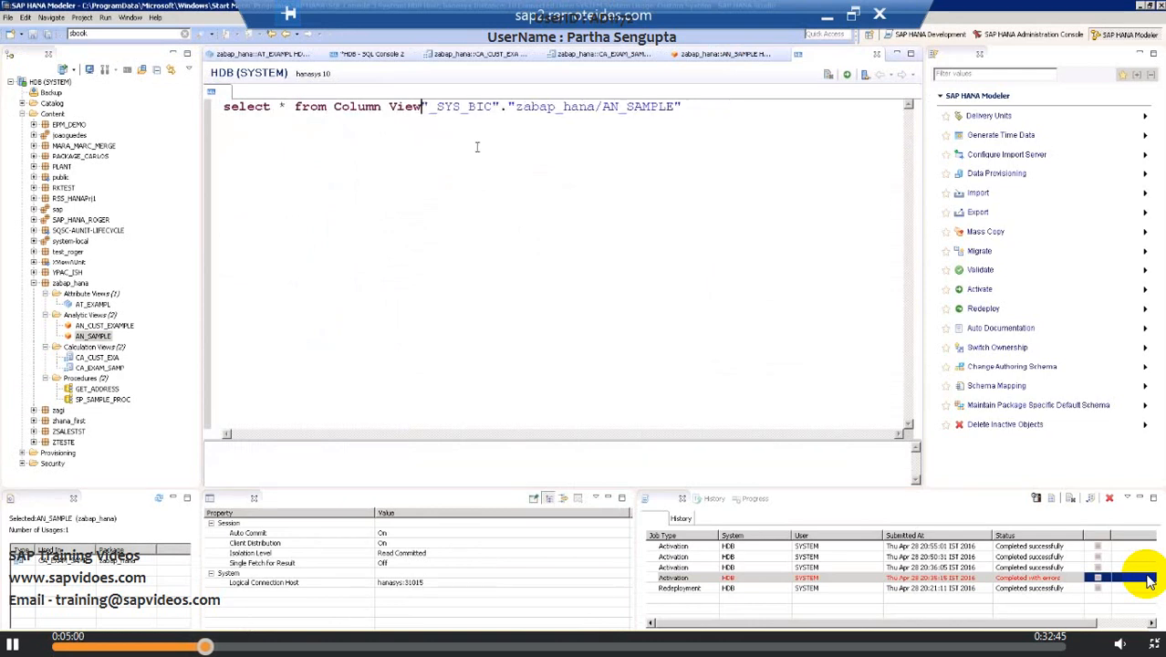
key("BackSpace")
key("BackSpace")
key("BackSpace")
key("BackSpace")
key("BackSpace")
key("BackSpace")
key("BackSpace")
key("BackSpace")
key("BackSpace")
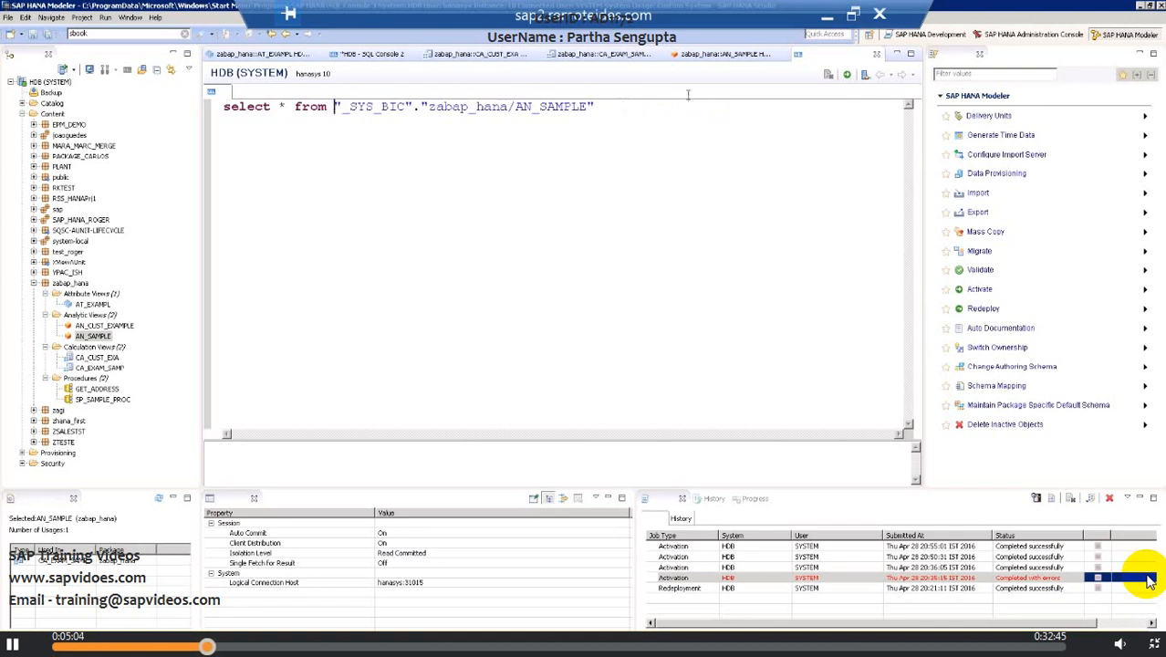
left_click(604, 107)
key("Return")
type("where")
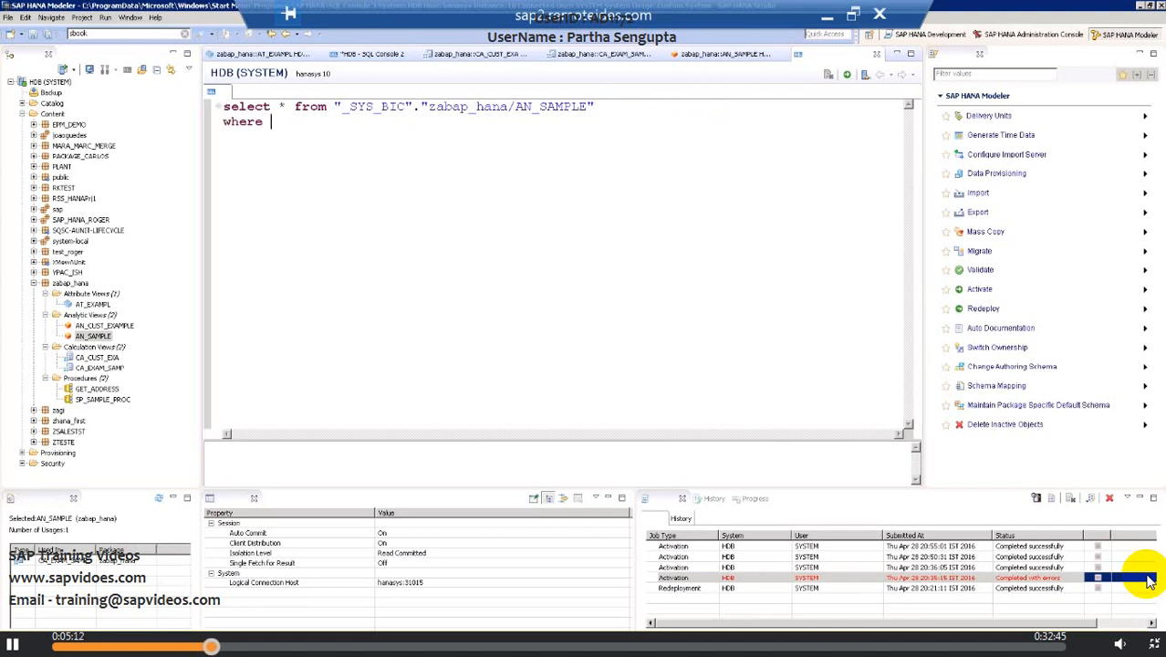
type(" c")
key("ctrl+space")
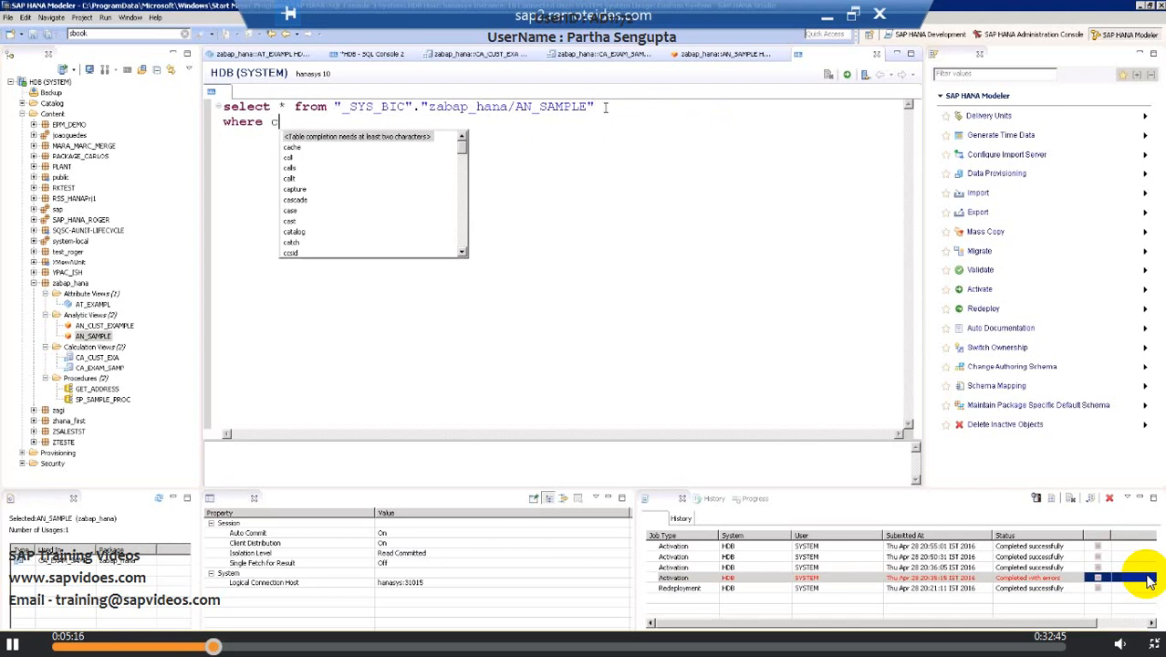
type("u")
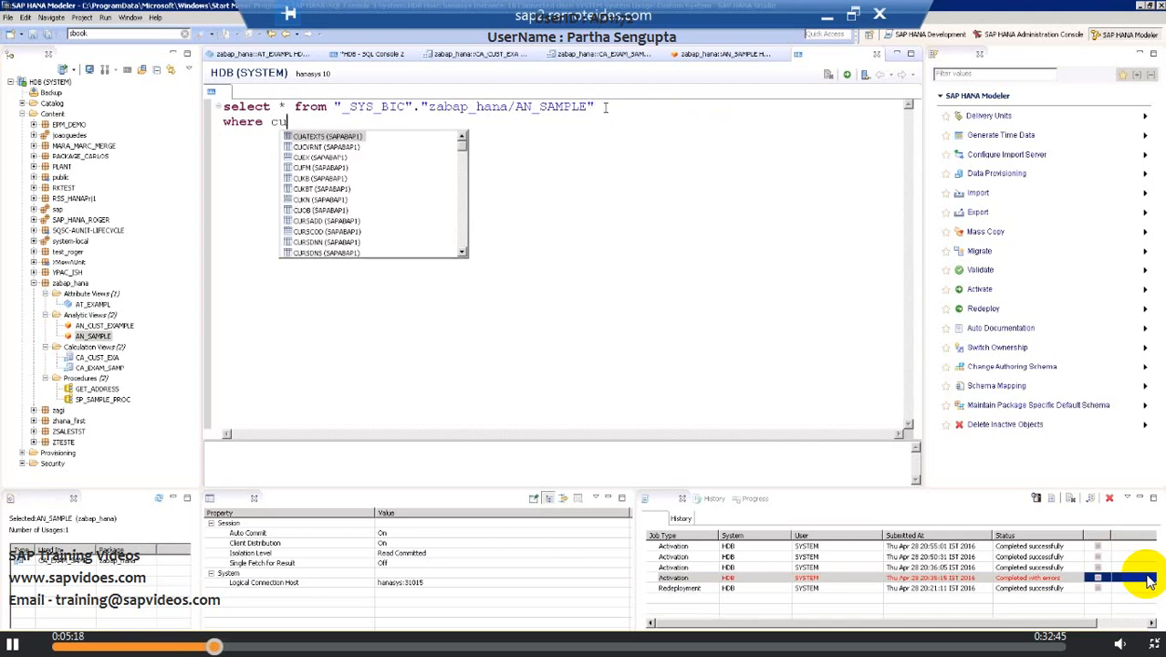
key("BackSpace")
key("BackSpace")
key("BackSpace")
type("for")
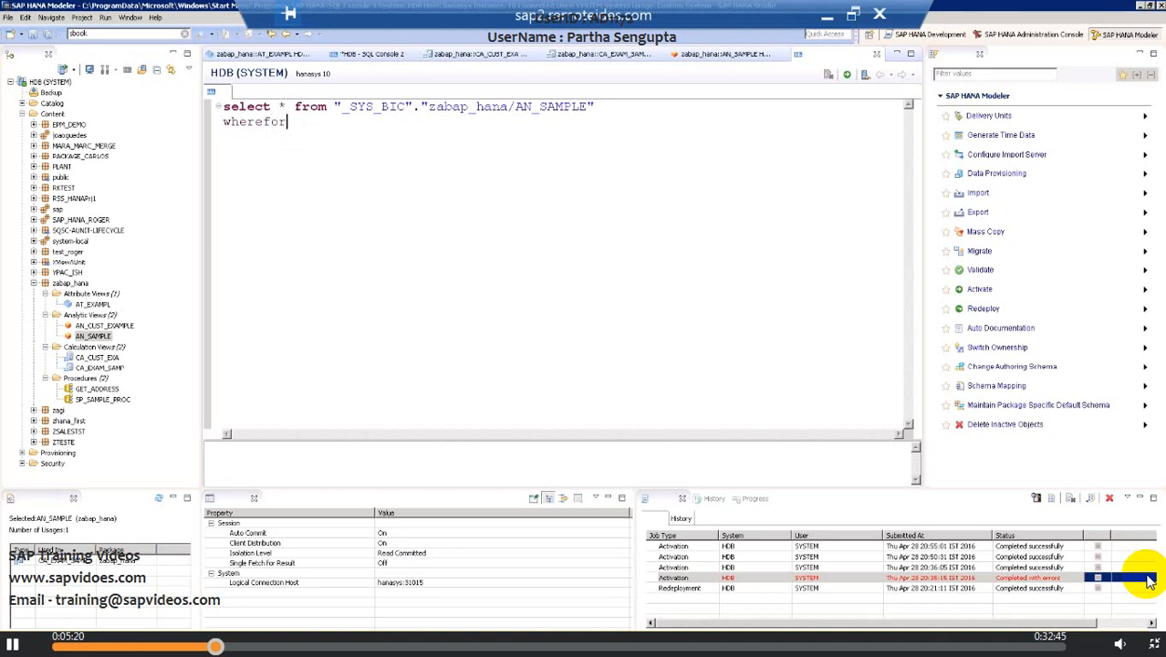
key("BackSpace")
key("BackSpace")
key("BackSpace")
type("id")
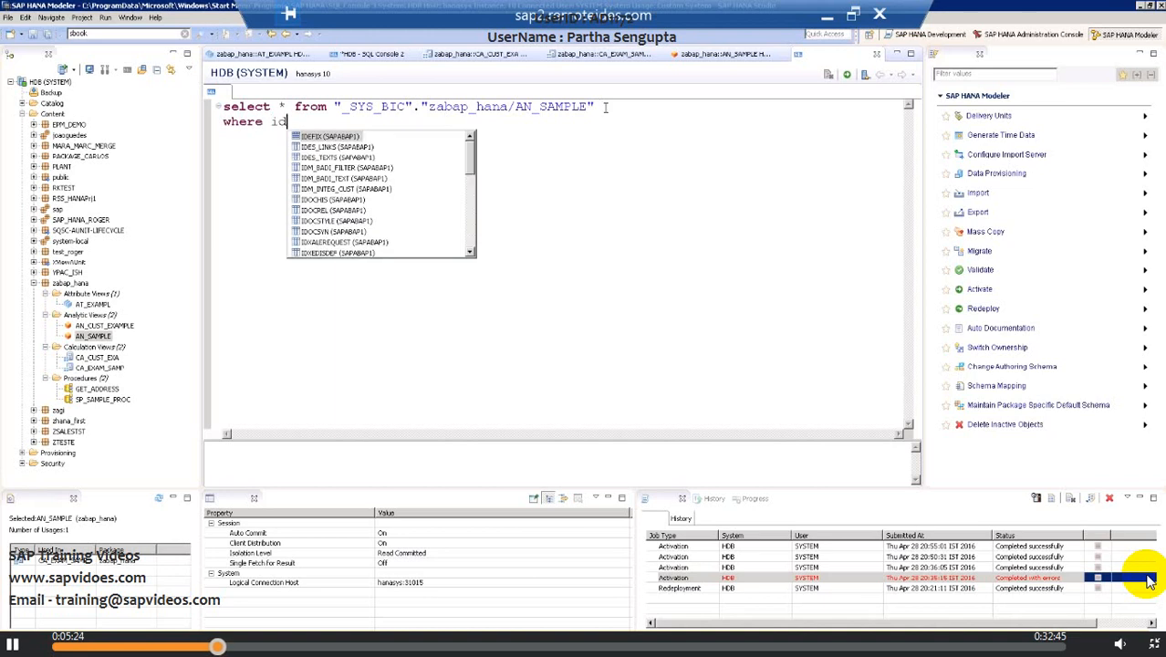
key("BackSpace")
key("BackSpace")
type("cu")
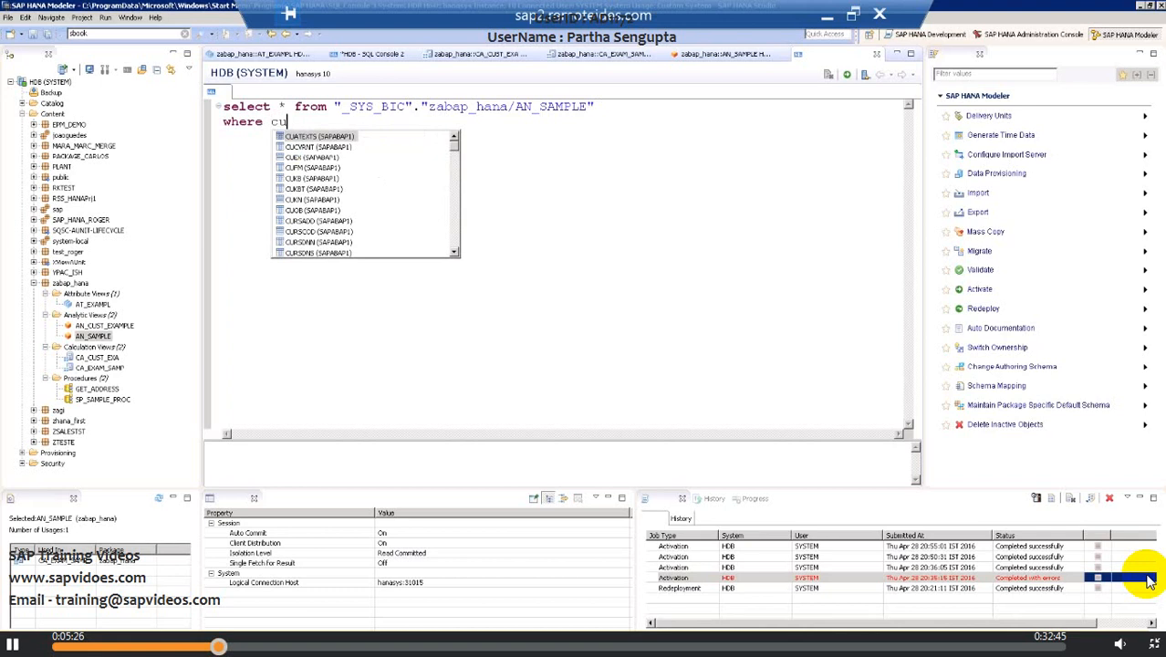
type("rr")
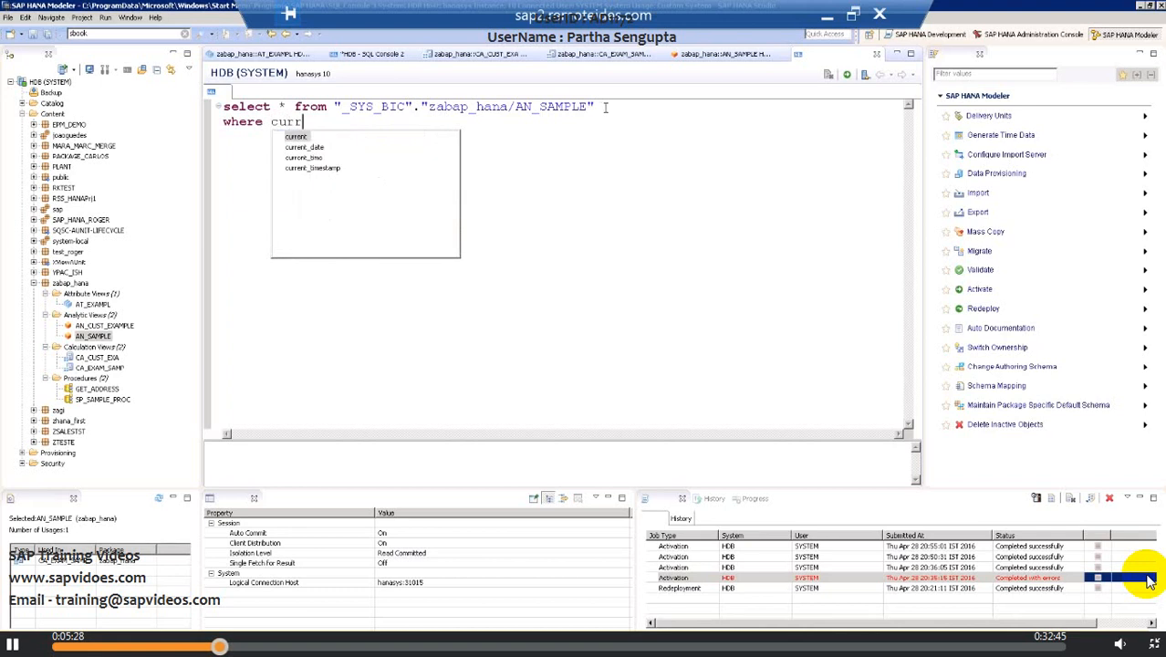
key("BackSpace")
key("BackSpace")
key("BackSpace")
key("BackSpace")
key("BackSpace")
key("BackSpace")
key("BackSpace")
key("BackSpace")
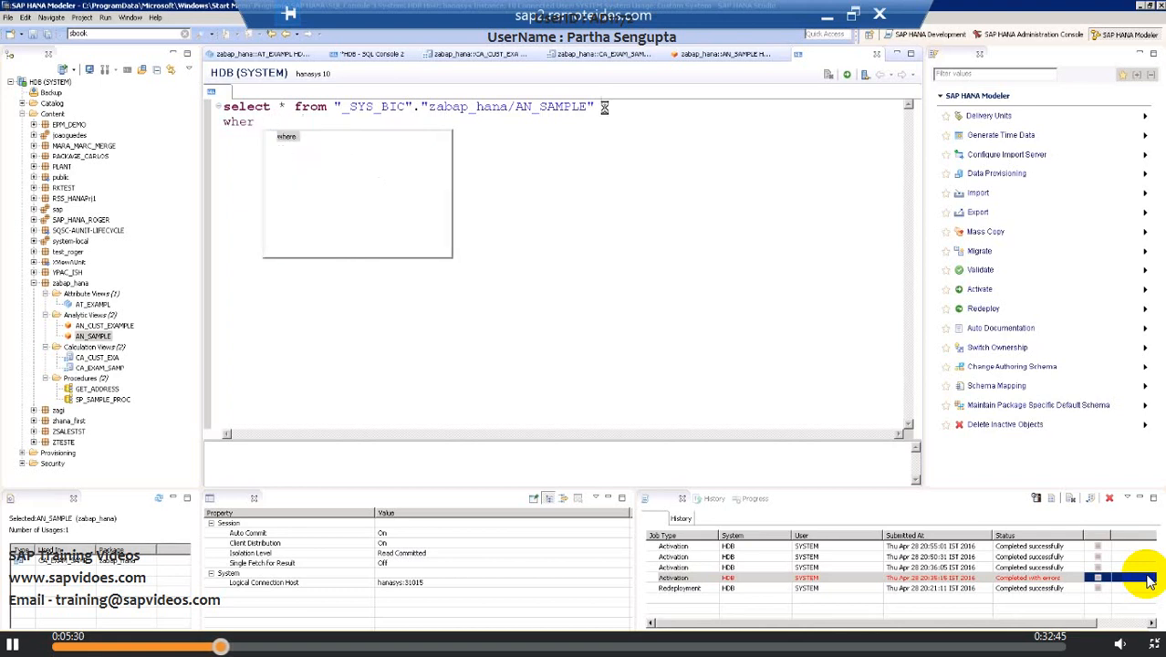
key("BackSpace")
key("BackSpace")
key("BackSpace")
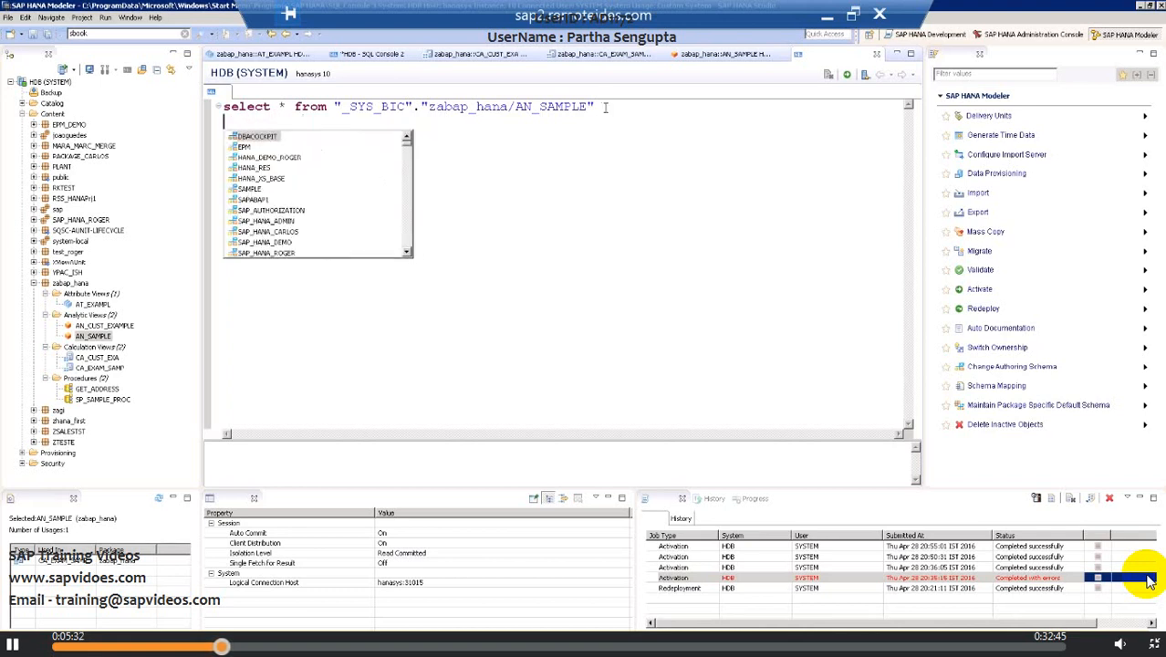
Step: Execute the select * query on the _SYS_BIC AN_SAMPLE view
left_click(850, 77)
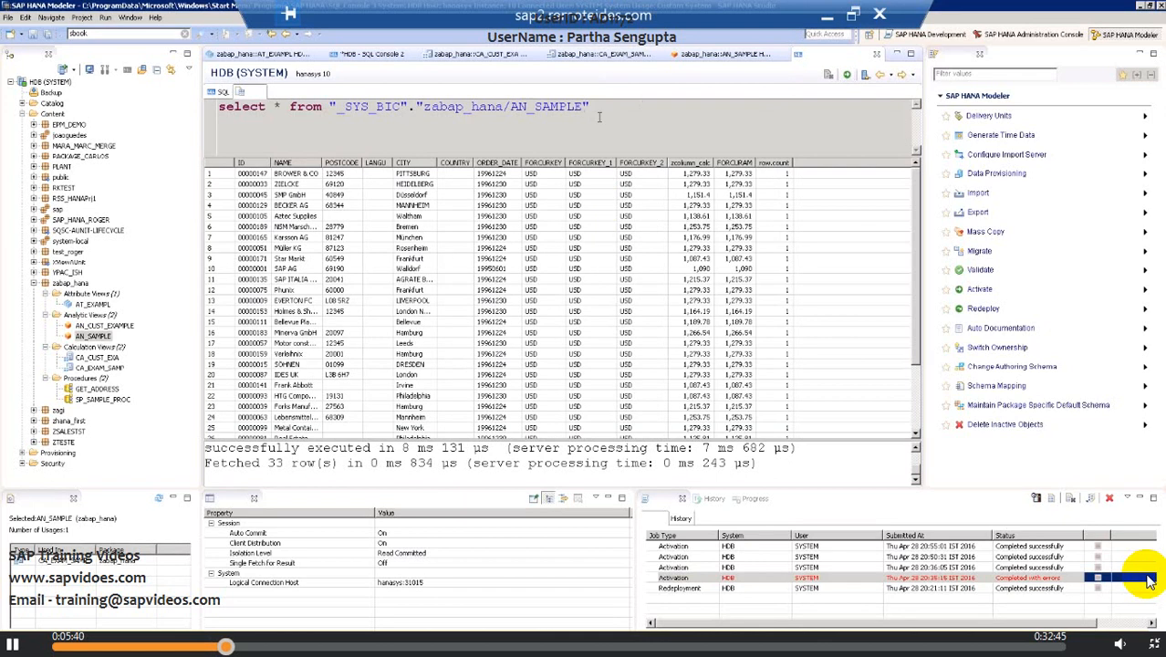
left_click_drag(591, 107, 218, 106)
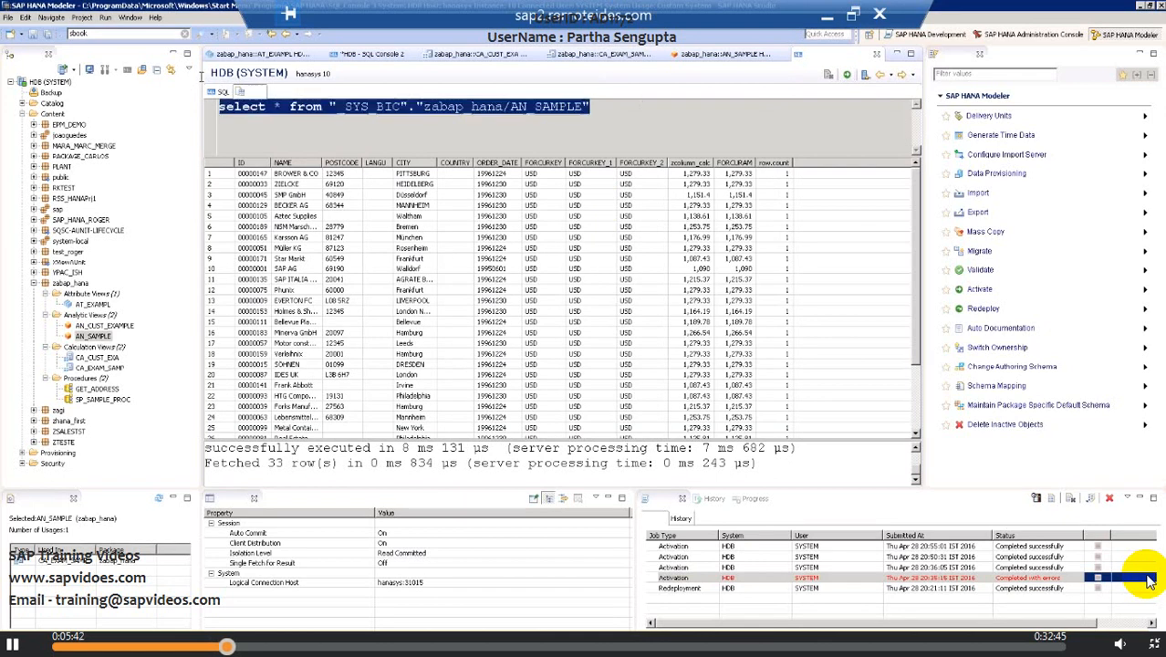
left_click(302, 107)
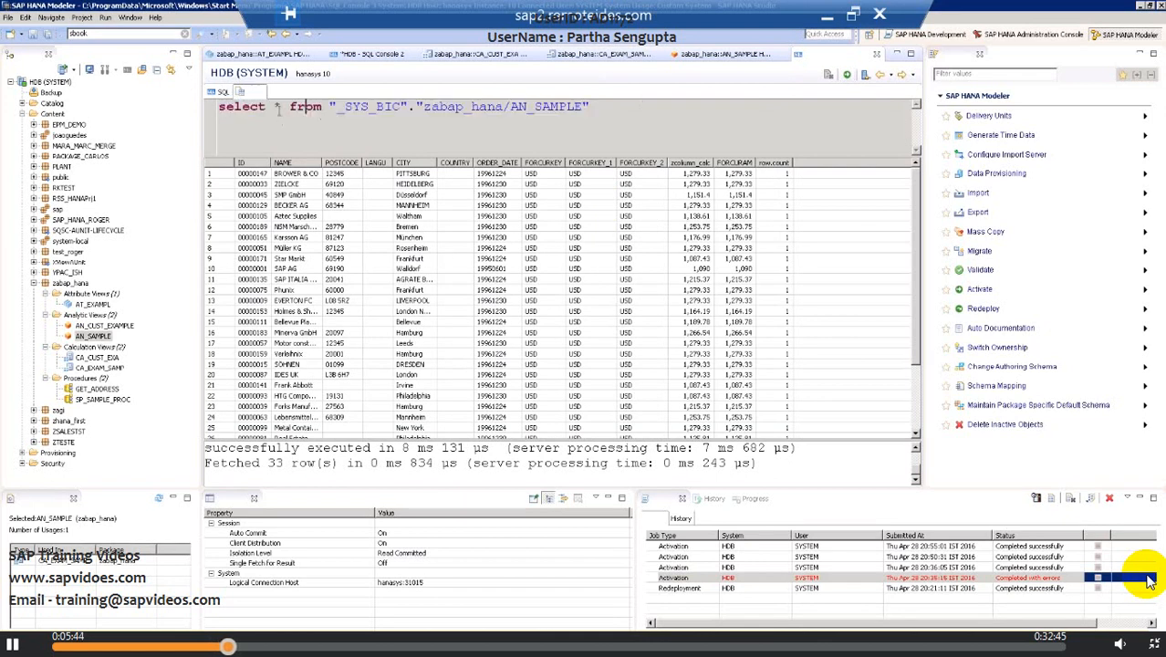
left_click_drag(274, 106, 291, 108)
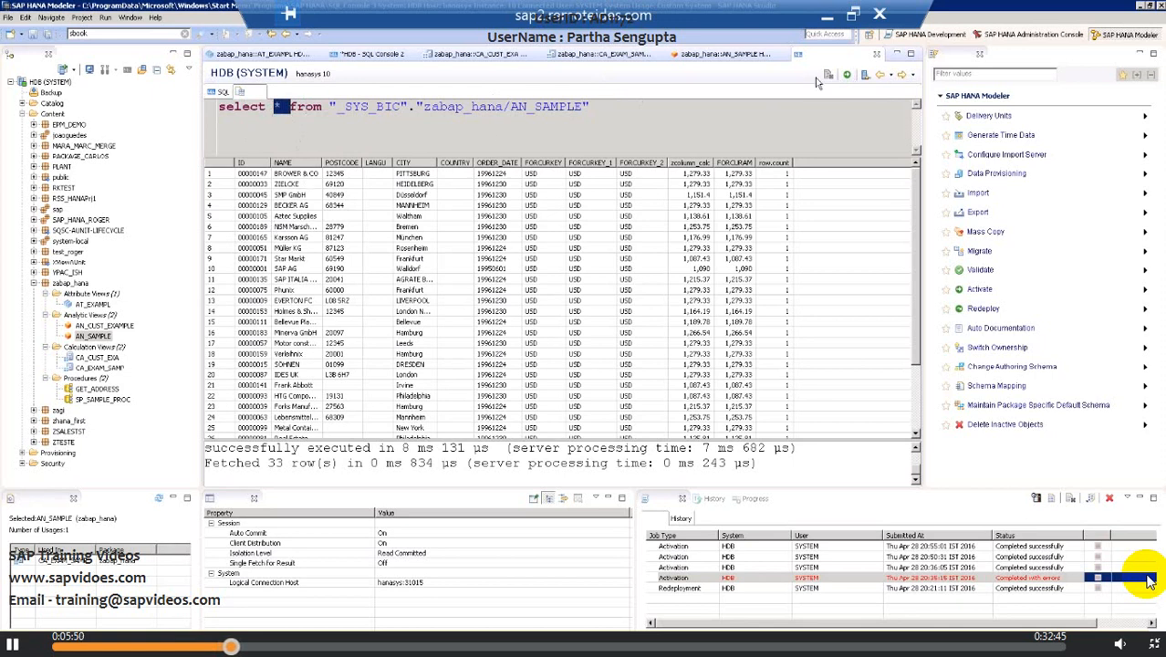
Step: Replace the asterisk in the query with the columns ID, NAME and execute it again
left_click(880, 79)
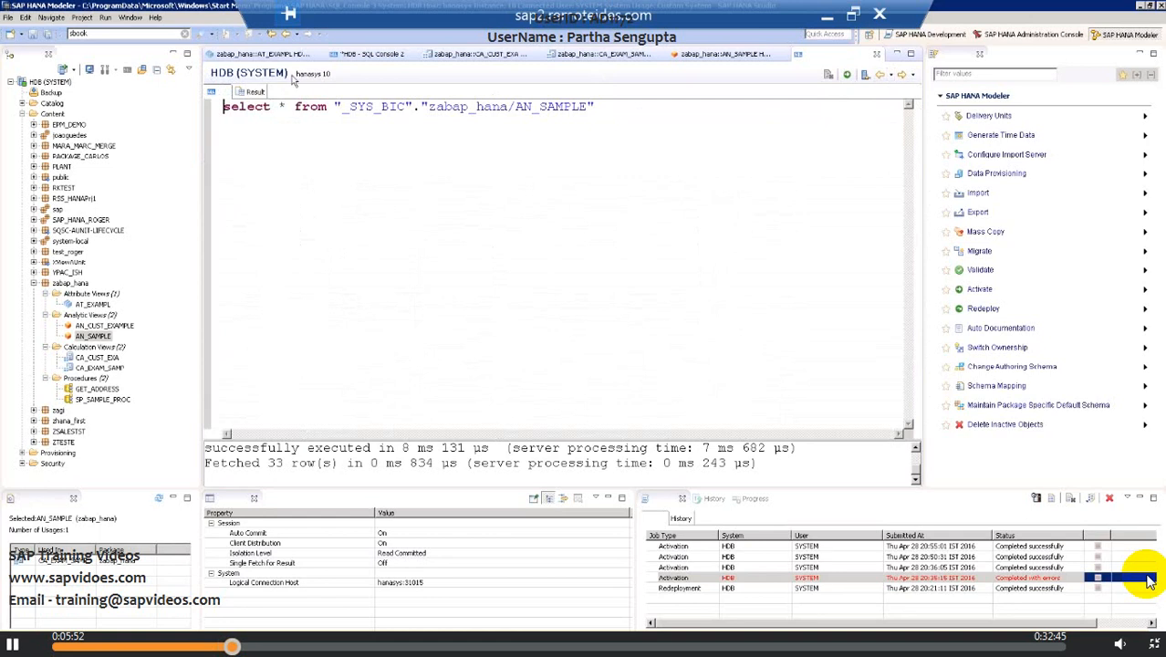
left_click(287, 107)
key("BackSpace")
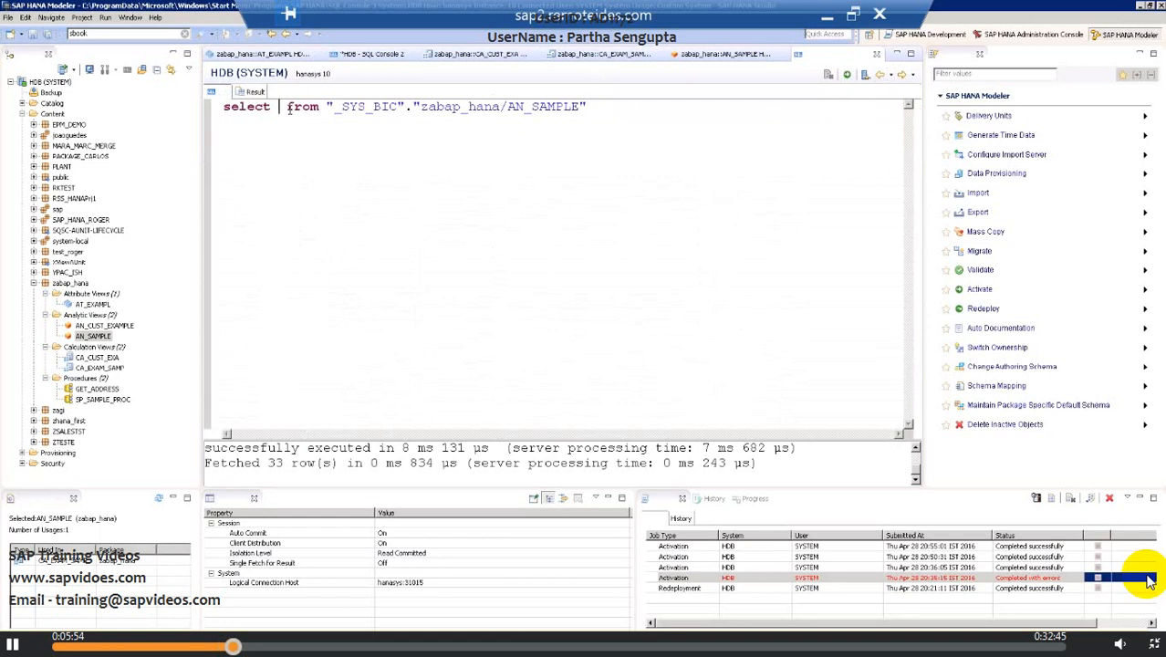
type("ID, ")
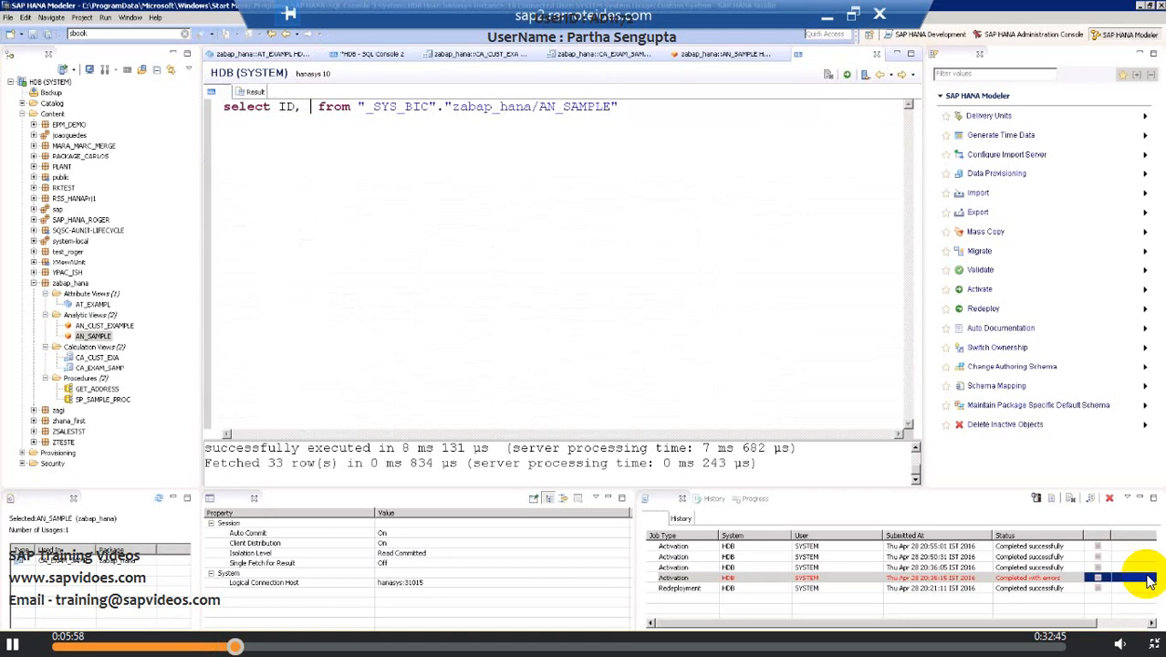
type("N")
key("BackSpace")
key("BackSpace")
type("NAME")
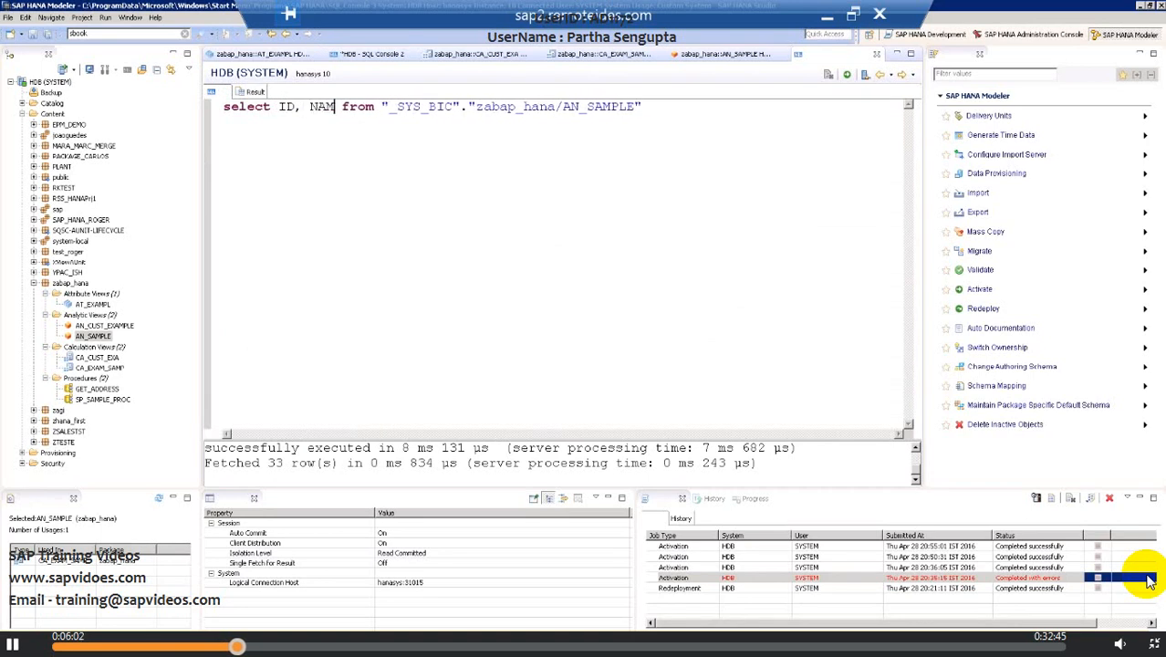
left_click(847, 75)
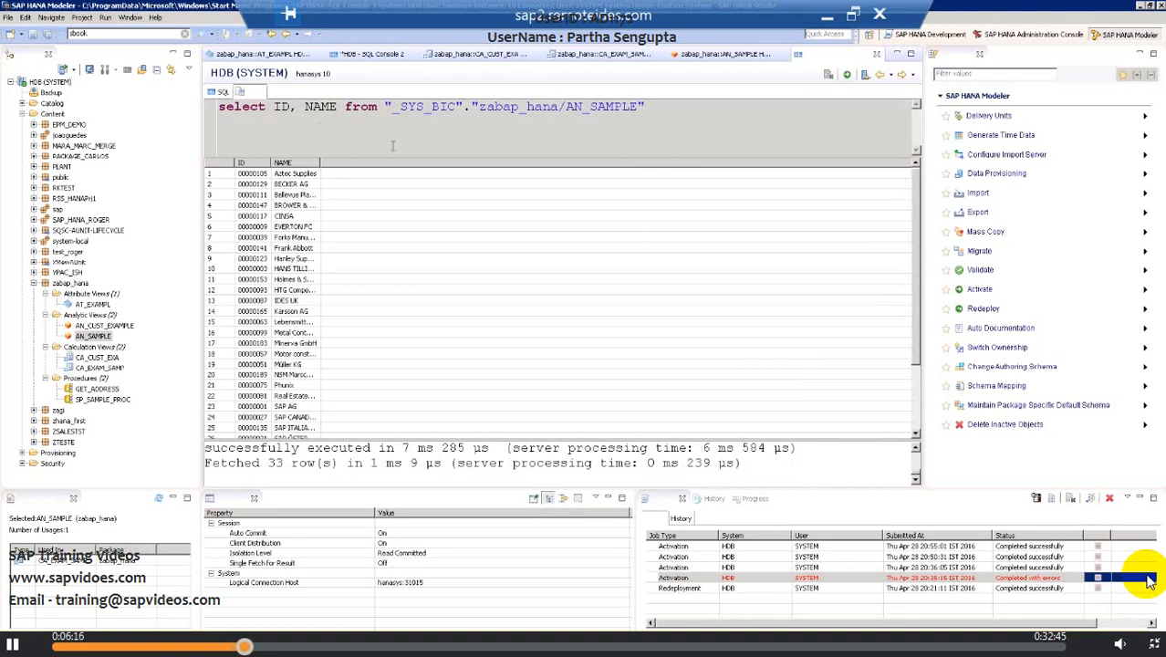
Step: Switch to the Word exercises document and copy the select query on EPM_DEMO/AT_PRODUCT with its WHERE PRODUCTID = 'HT-1042' clause
left_click(828, 15)
scroll(643, 426, "down", 1)
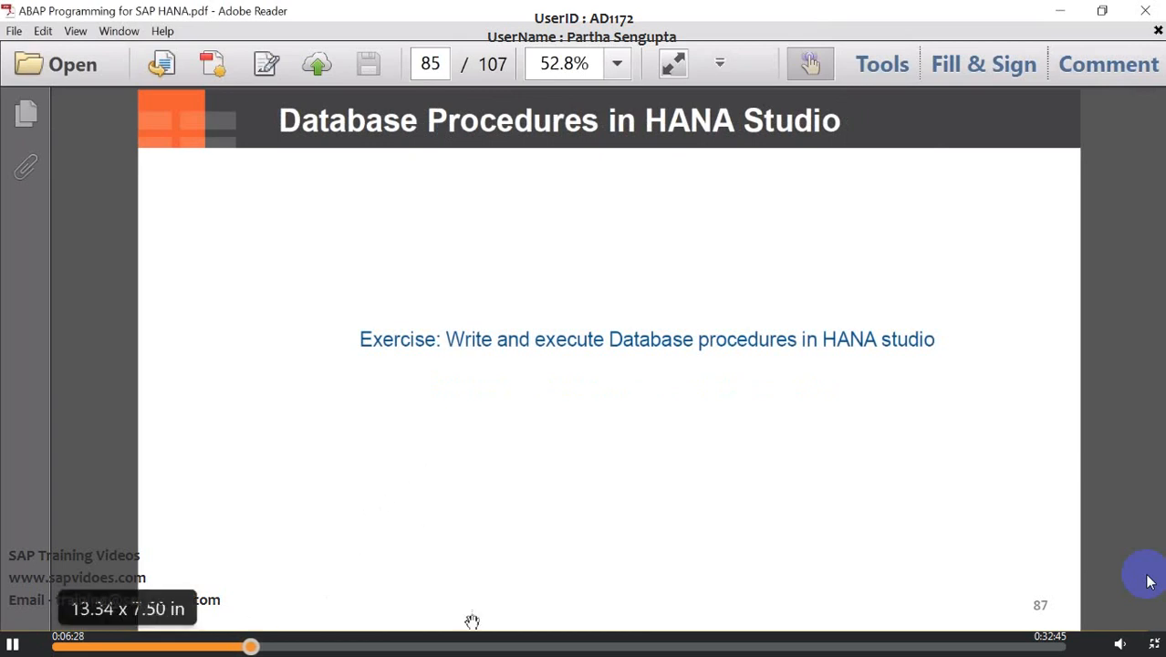
left_click(493, 645)
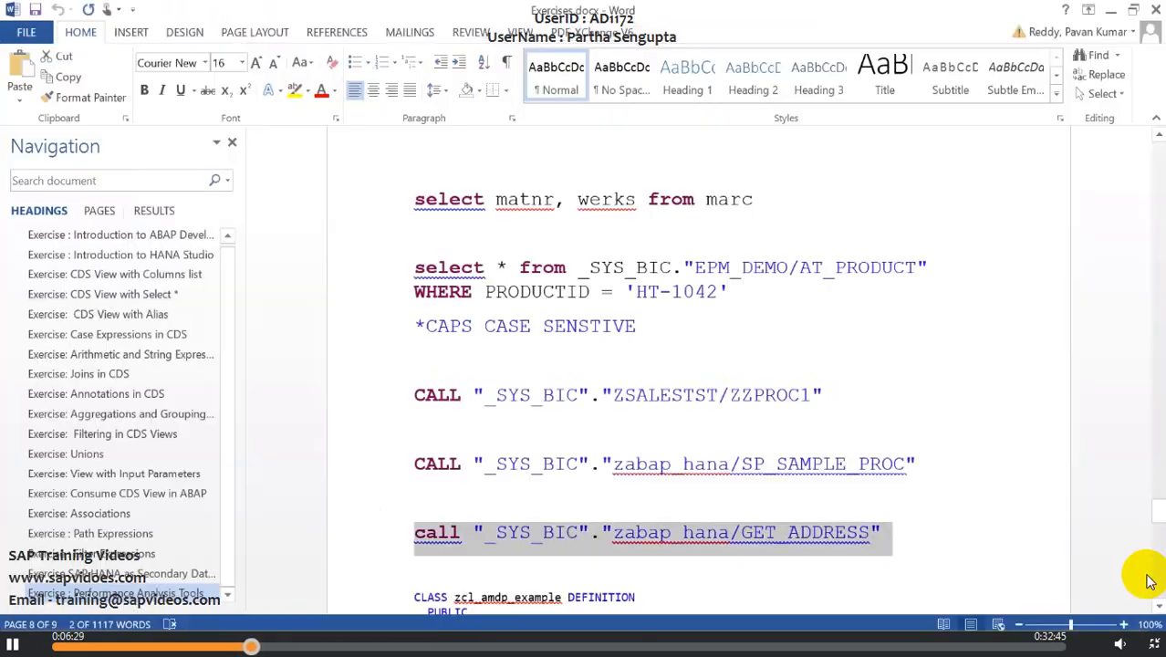
left_click(415, 394)
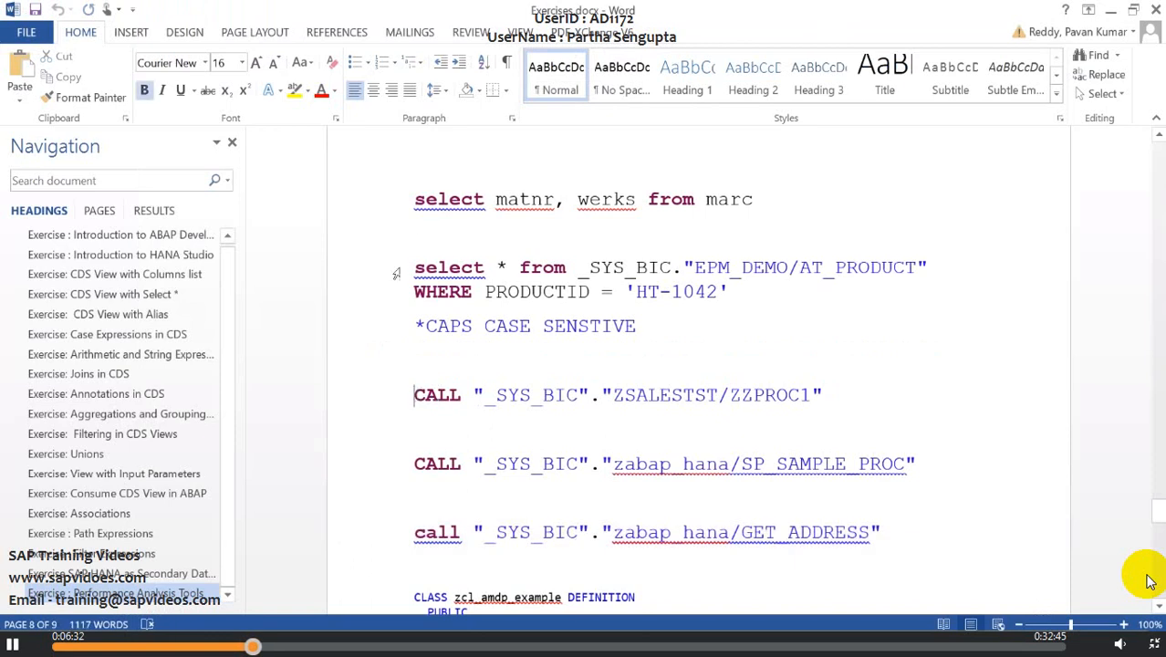
left_click_drag(415, 266, 641, 320)
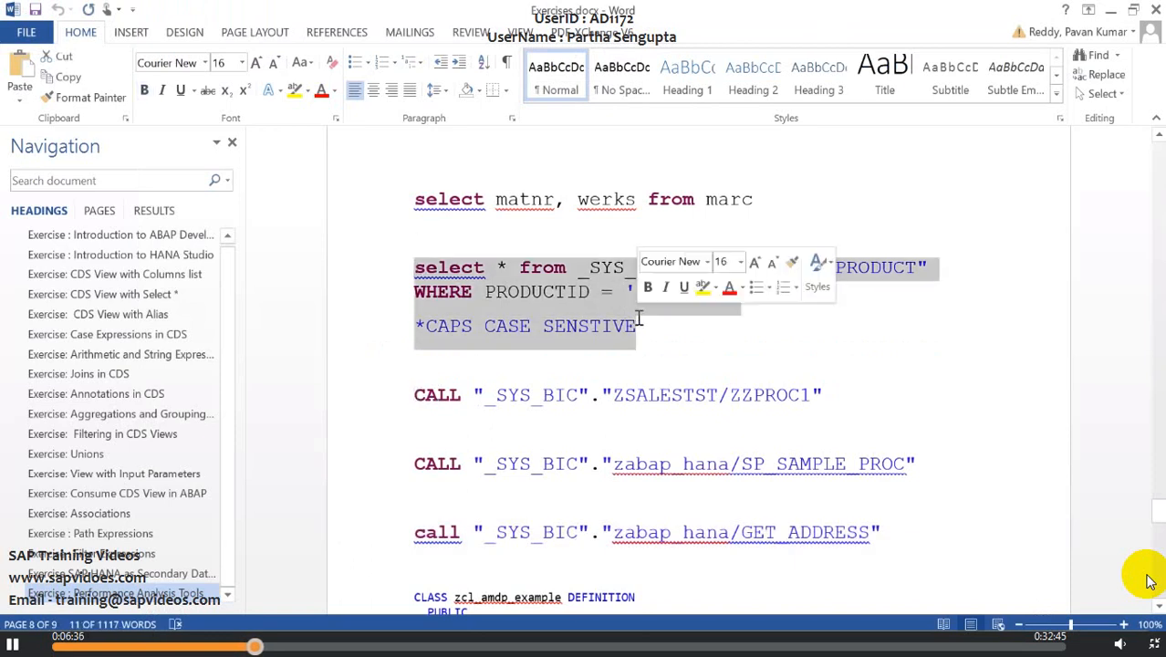
left_click(645, 335)
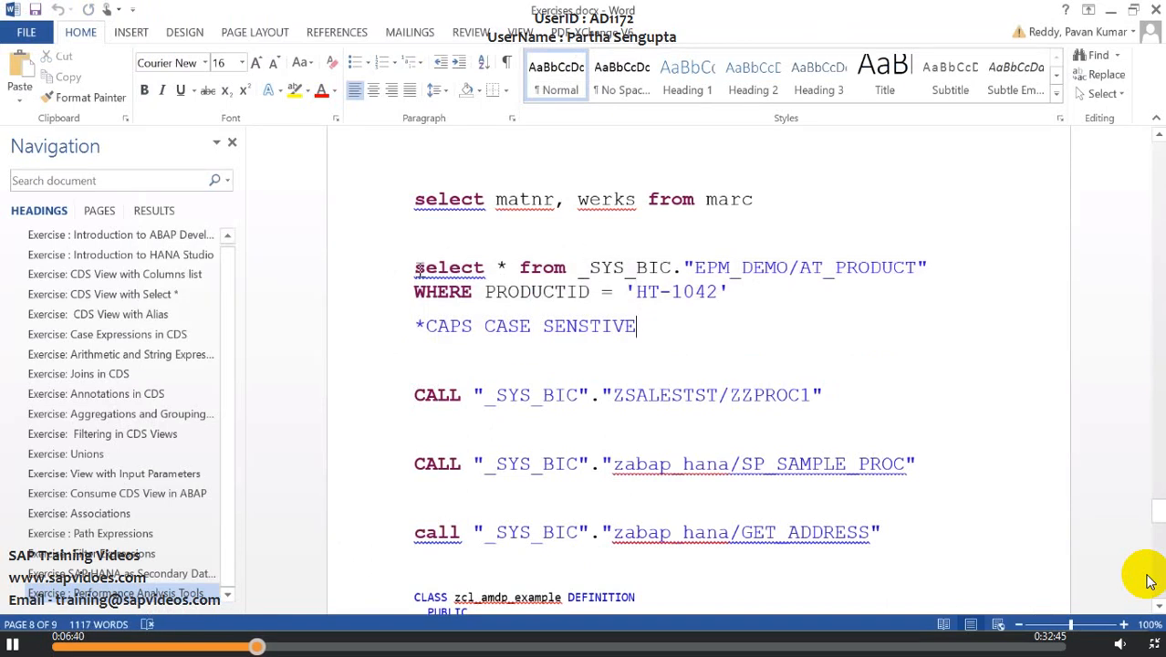
left_click_drag(416, 268, 721, 299)
key("ctrl+c")
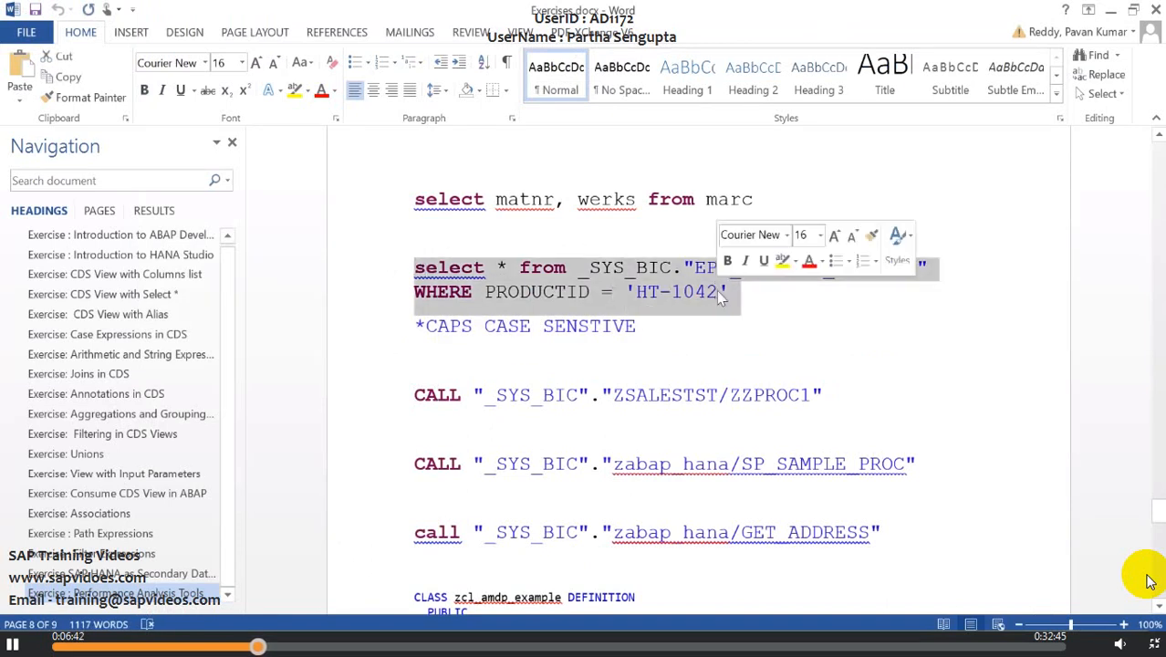
Step: Open a new SQL console, paste the AT_PRODUCT query and execute it
mouse_move(384, 650)
left_click(383, 571)
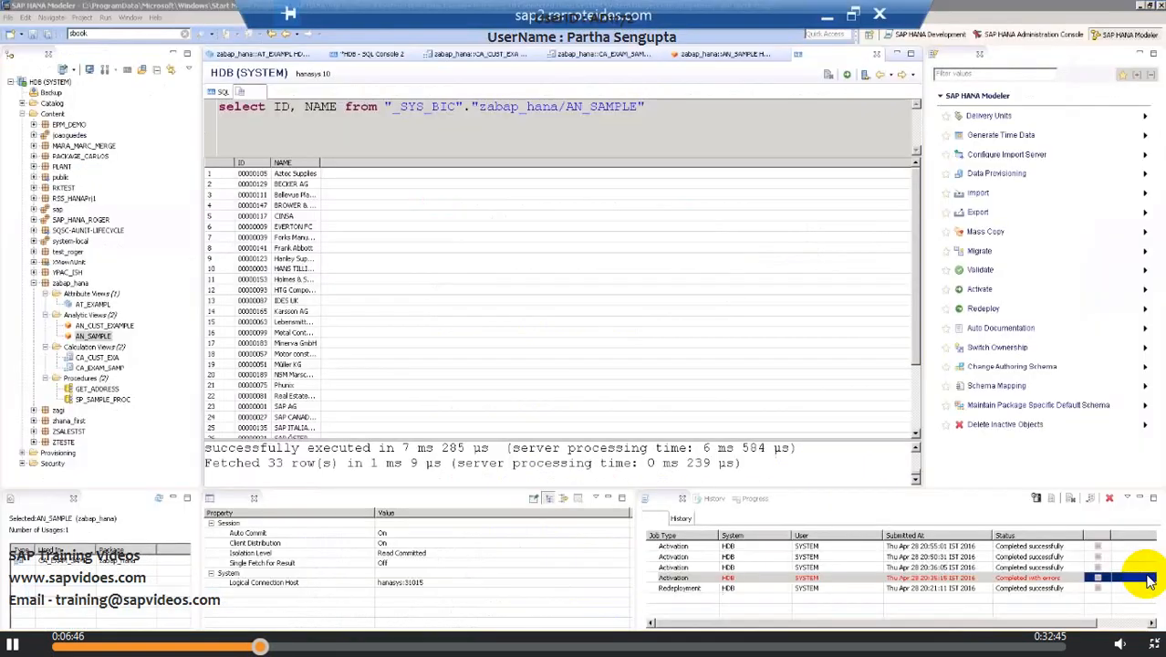
left_click(128, 78)
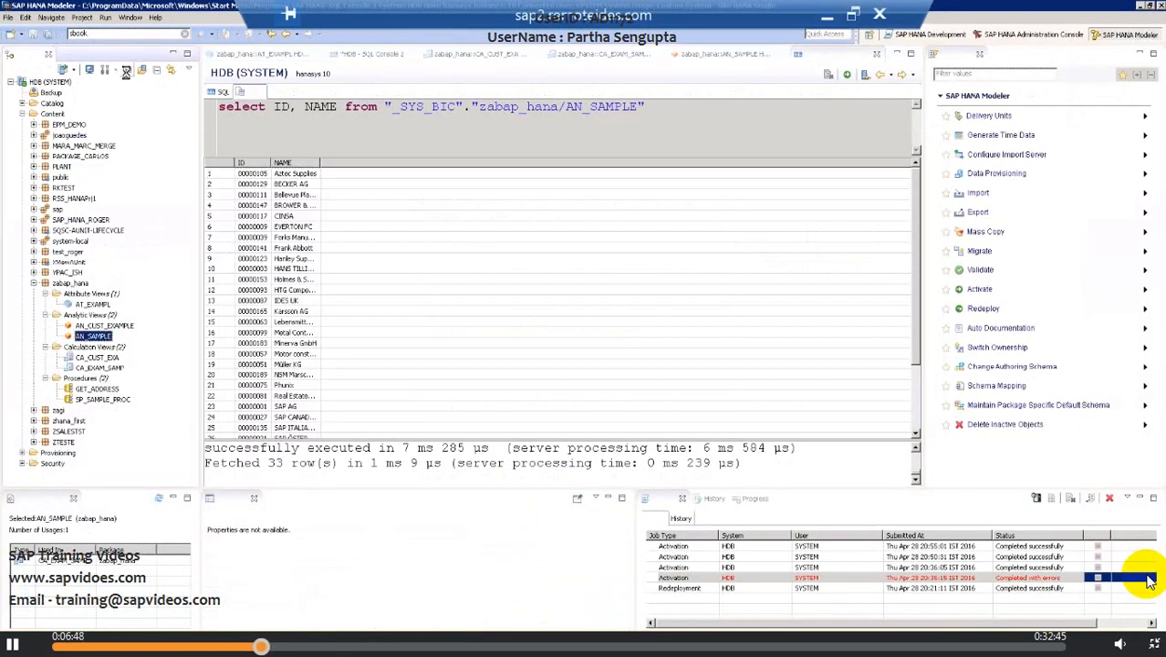
key("Return")
key("ctrl+v")
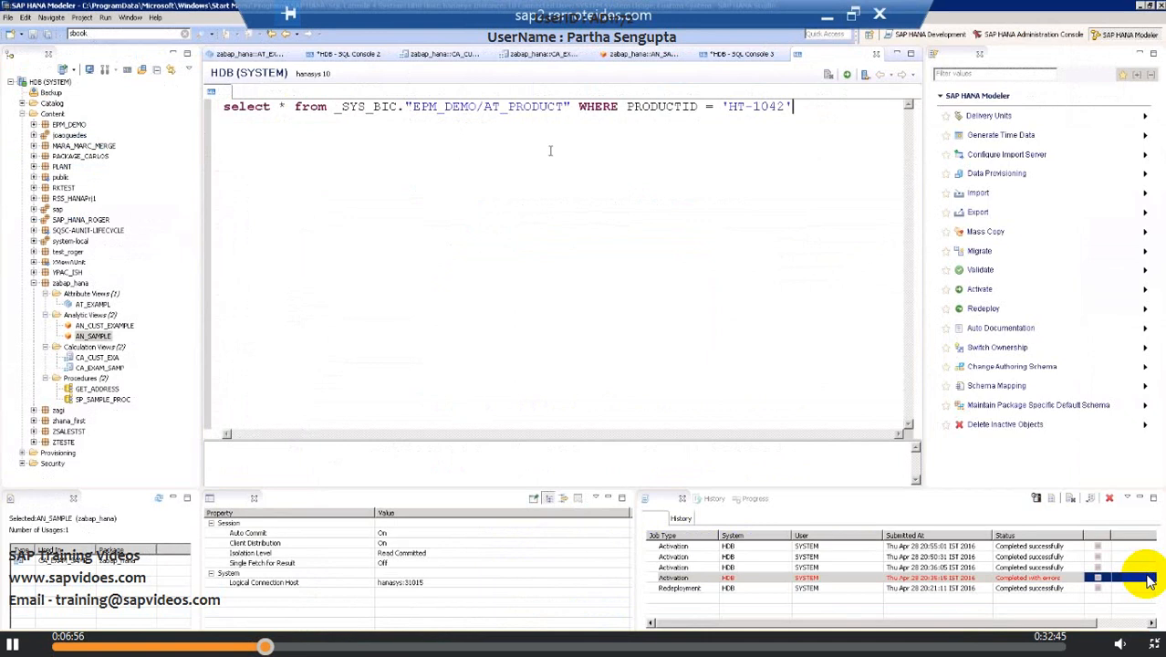
left_click(848, 76)
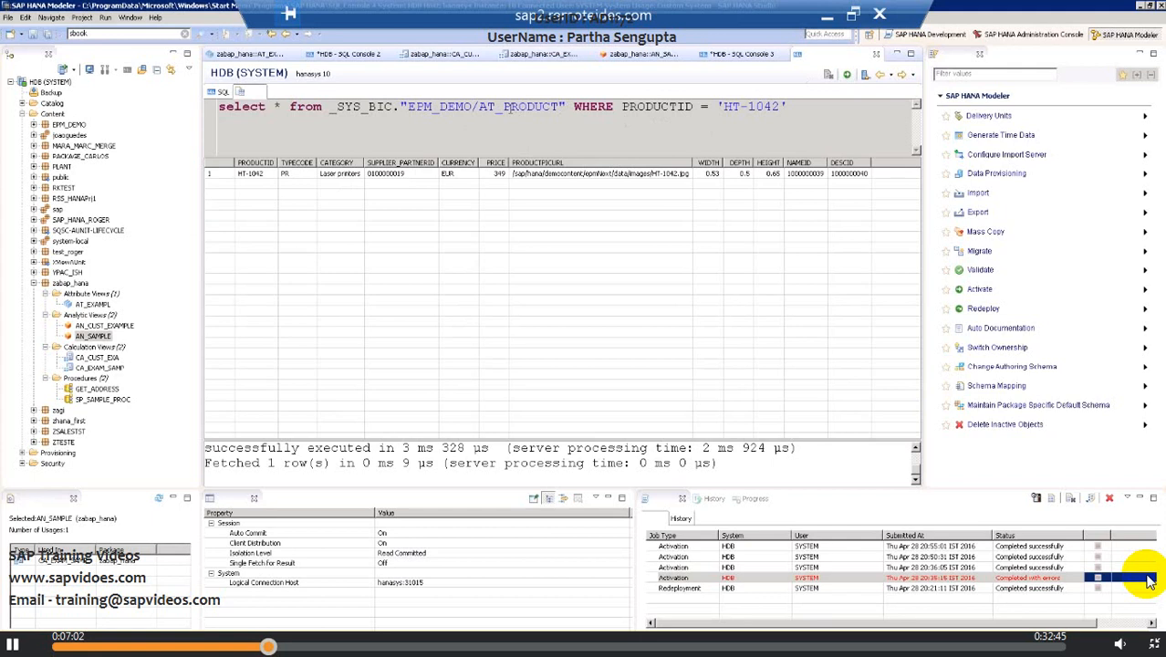
Step: Open the AT_PRODUCT attribute view from the EPM_DEMO package, then return to the Word exercises document
double_click(506, 106)
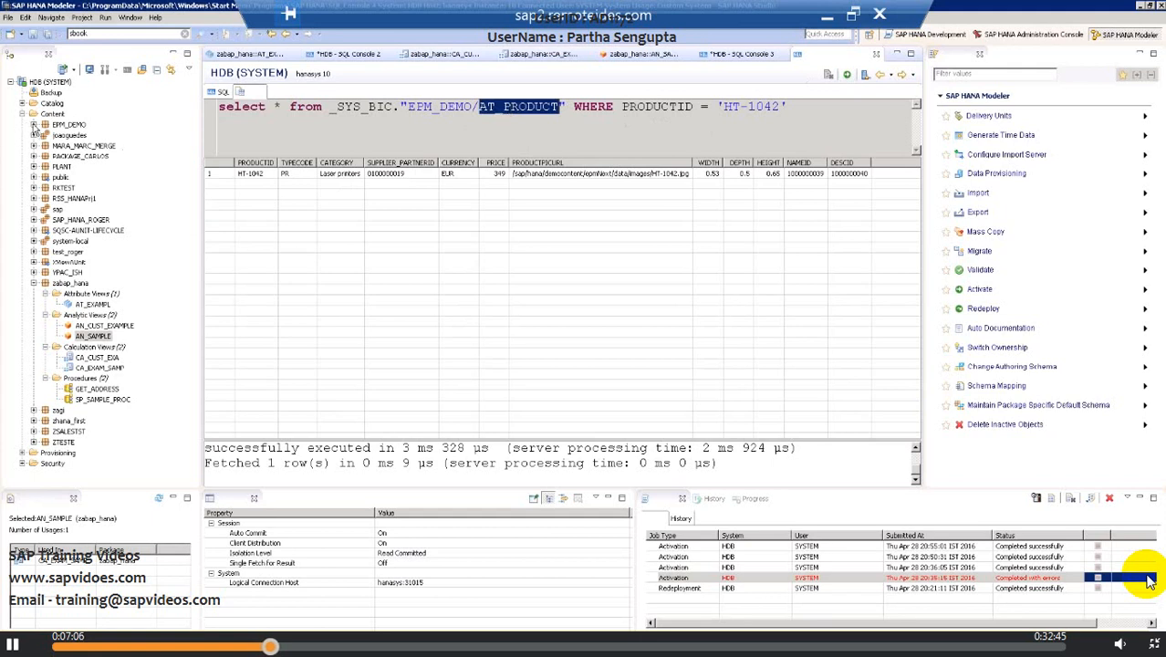
left_click(34, 125)
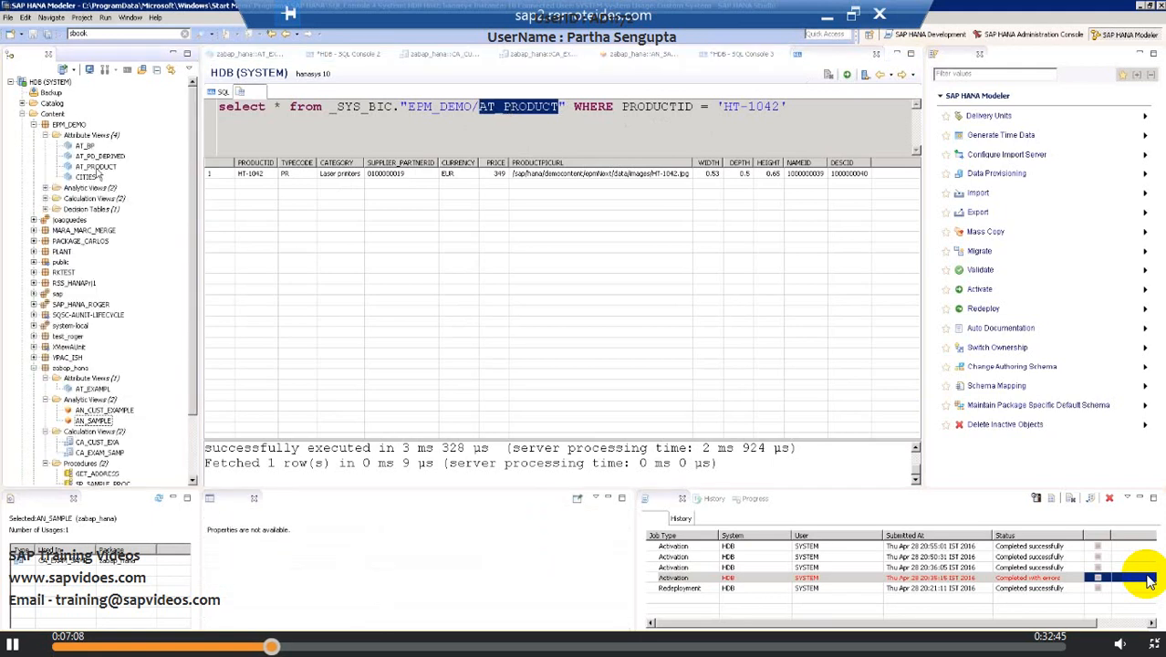
double_click(96, 167)
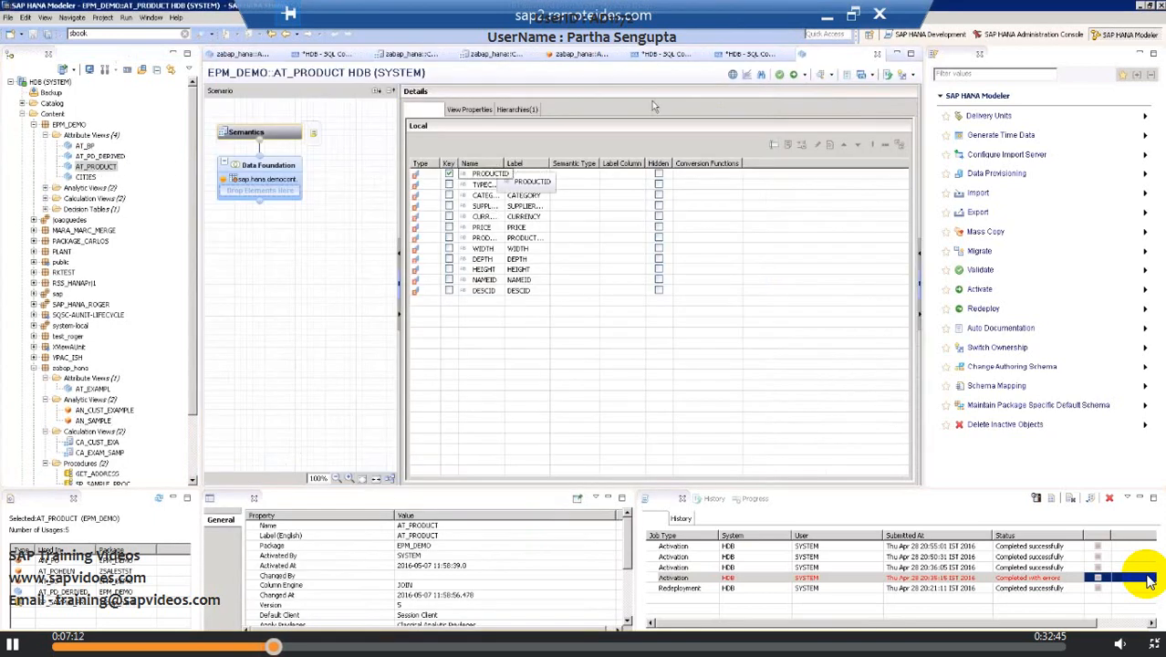
left_click(833, 15)
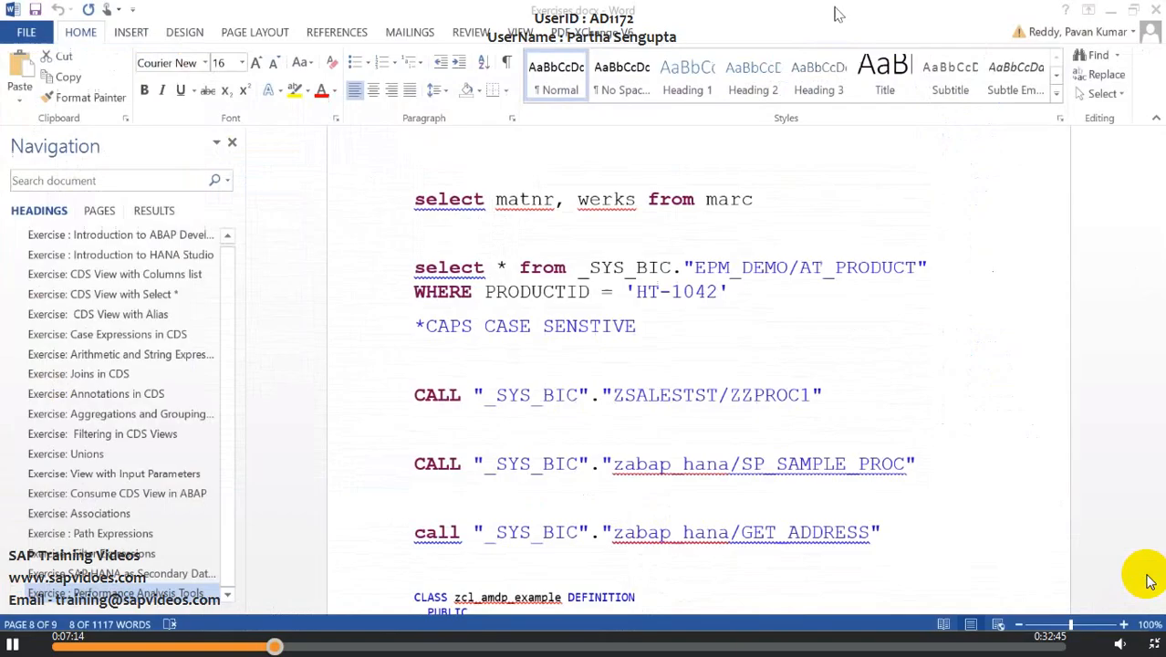